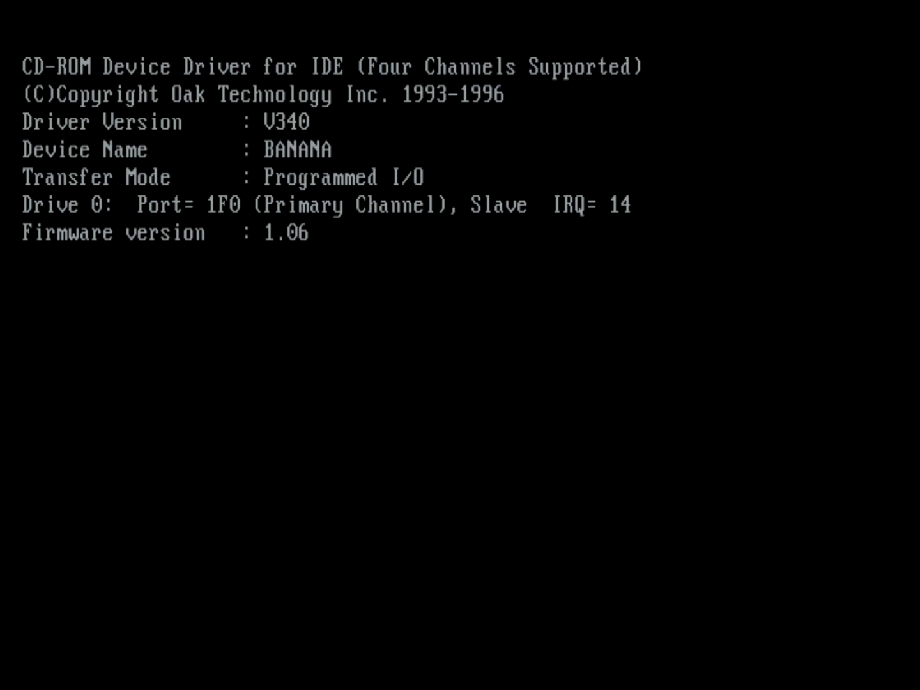
Step: Switch to the C: drive at the DOS prompt and list its directory contents
type("c:")
key("Return")
type("dir")
key("Return")
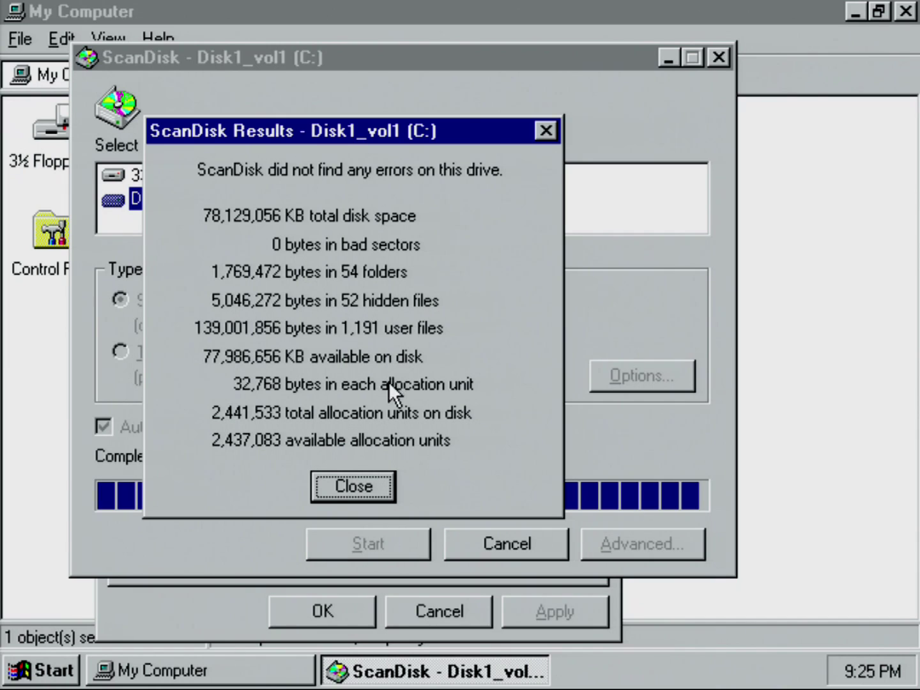
Step: Dismiss the ScanDisk results and close ScanDisk, the C: drive properties and the My Computer window
left_click(367, 485)
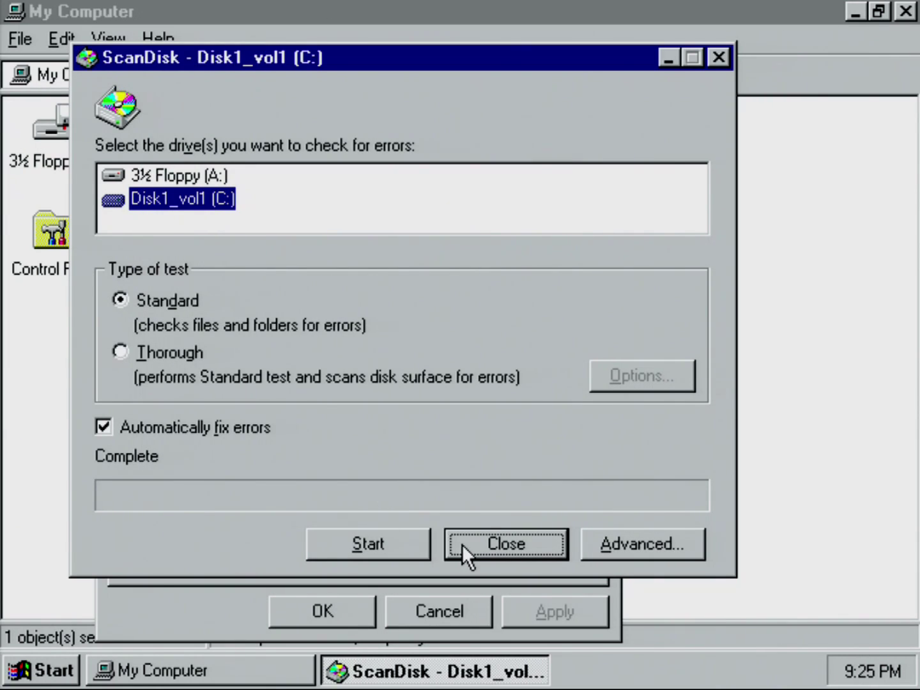
left_click(461, 544)
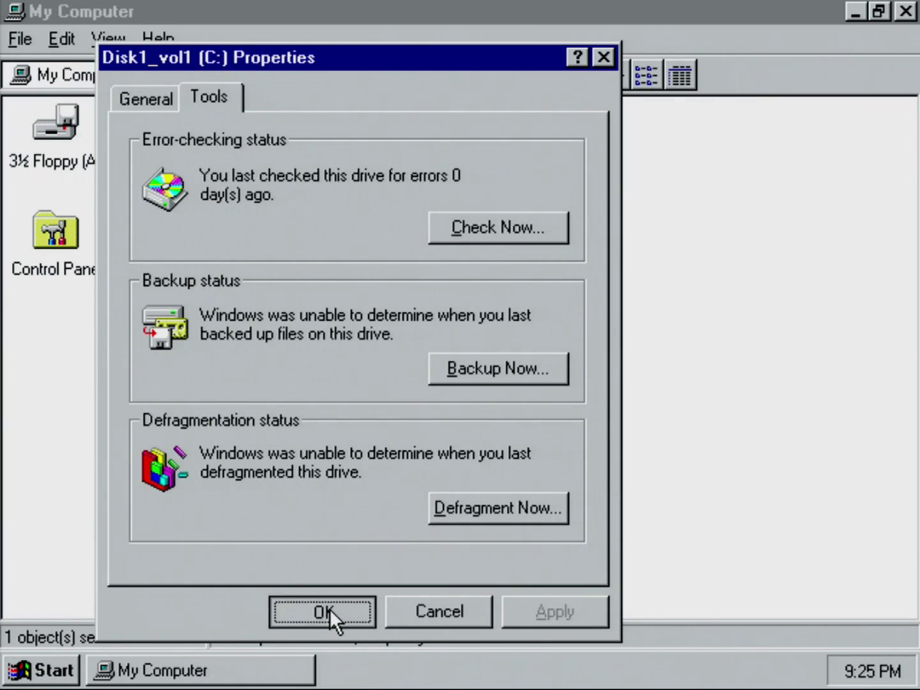
left_click(327, 611)
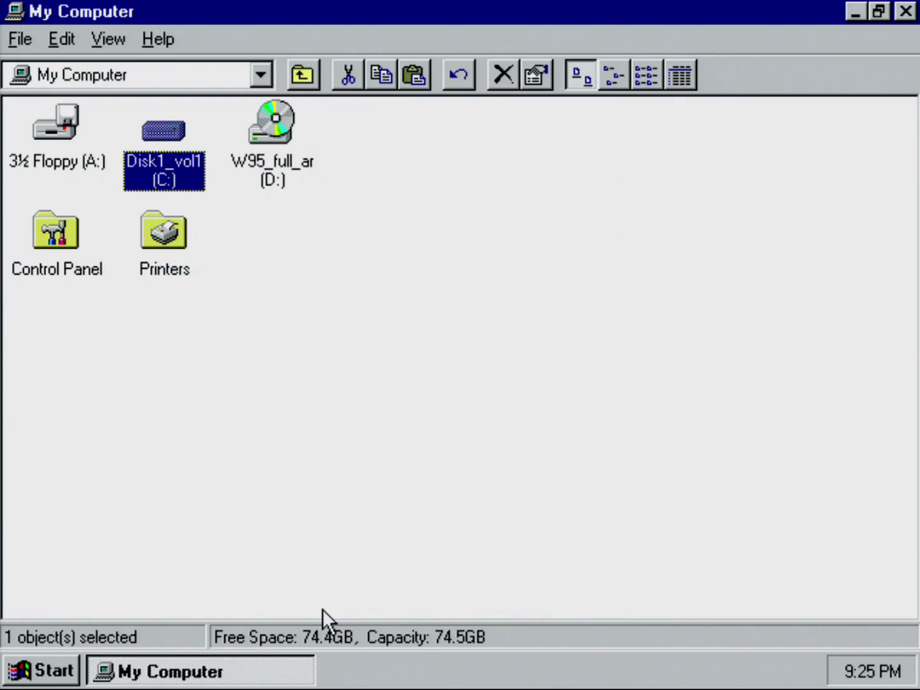
left_click(906, 11)
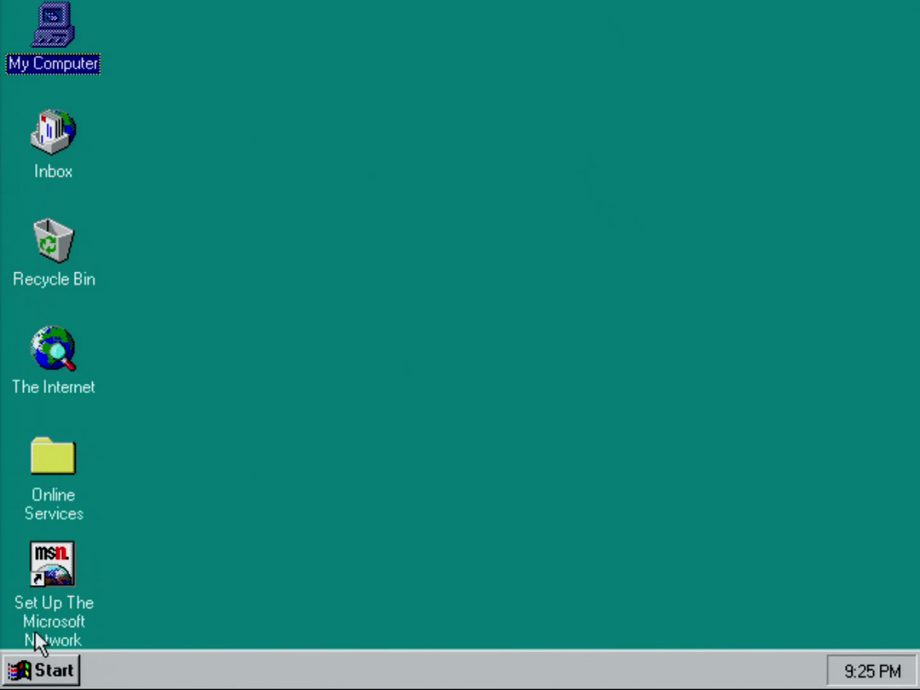
Step: Open Paint from the accessories and maximize its window
left_click(51, 665)
mouse_move(155, 327)
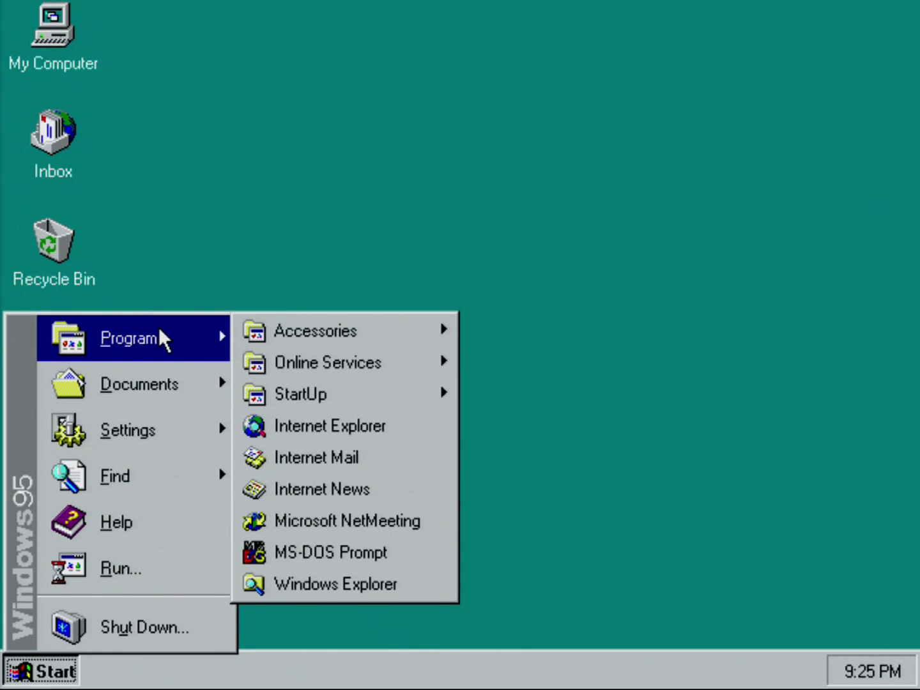
mouse_move(293, 332)
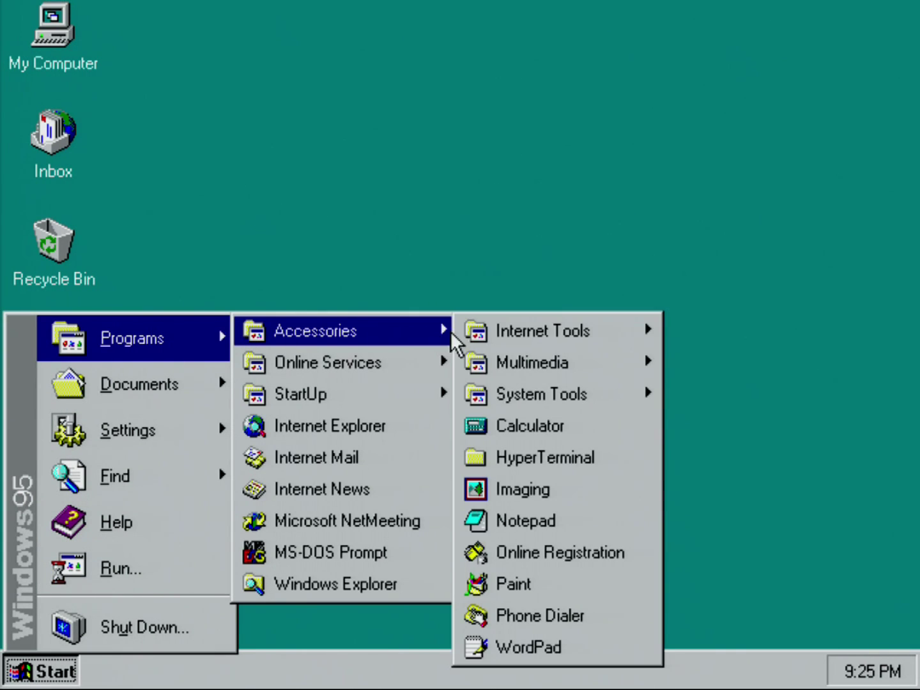
left_click(515, 584)
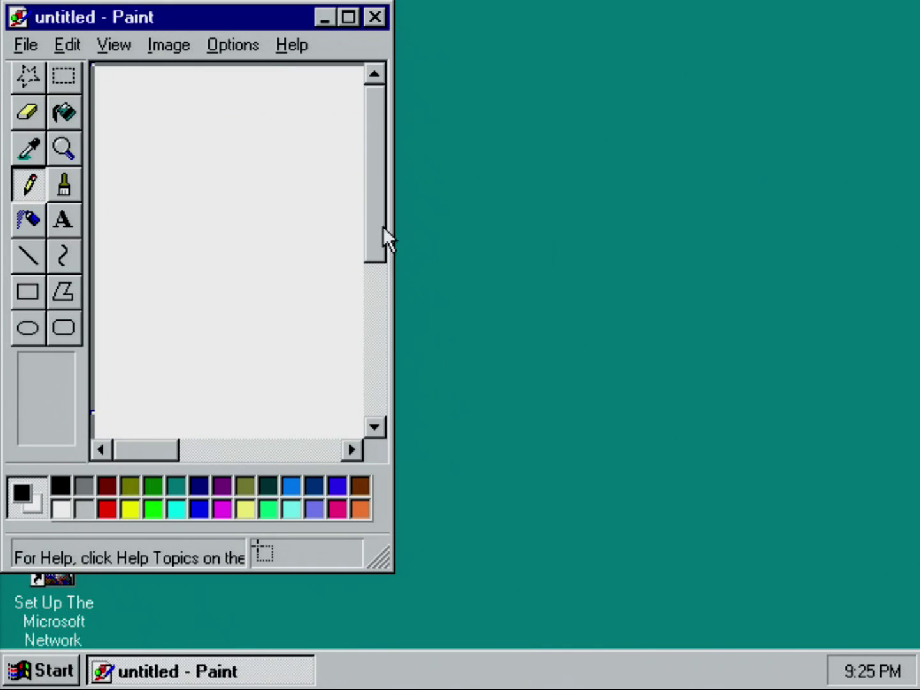
left_click(350, 10)
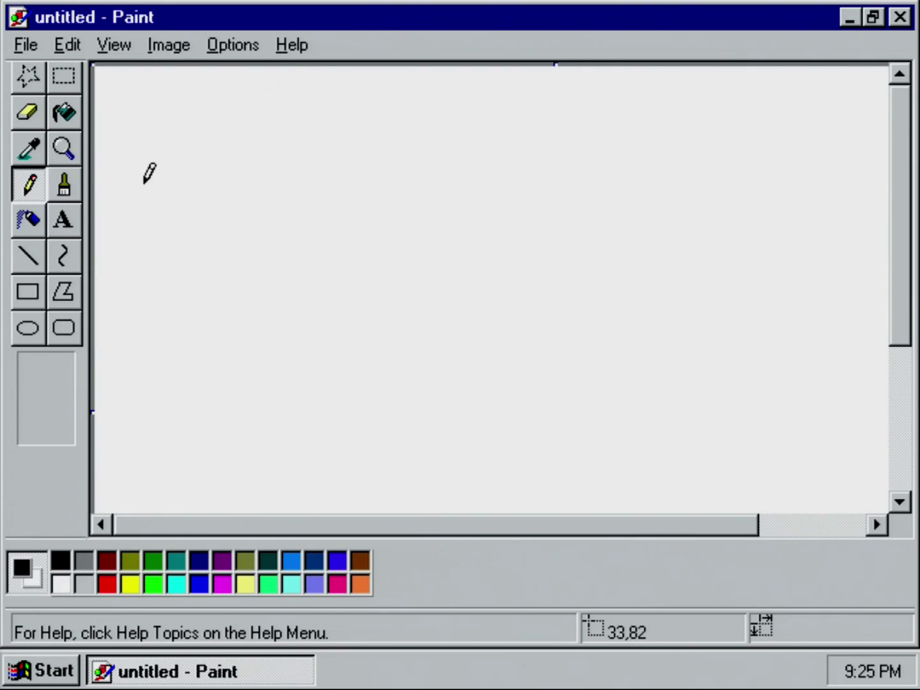
Step: Draw a large outlined ellipse on the canvas and fill it with bright blue
left_click(32, 329)
mouse_move(201, 140)
left_mouse_down()
mouse_move(393, 318)
mouse_move(572, 397)
left_mouse_up()
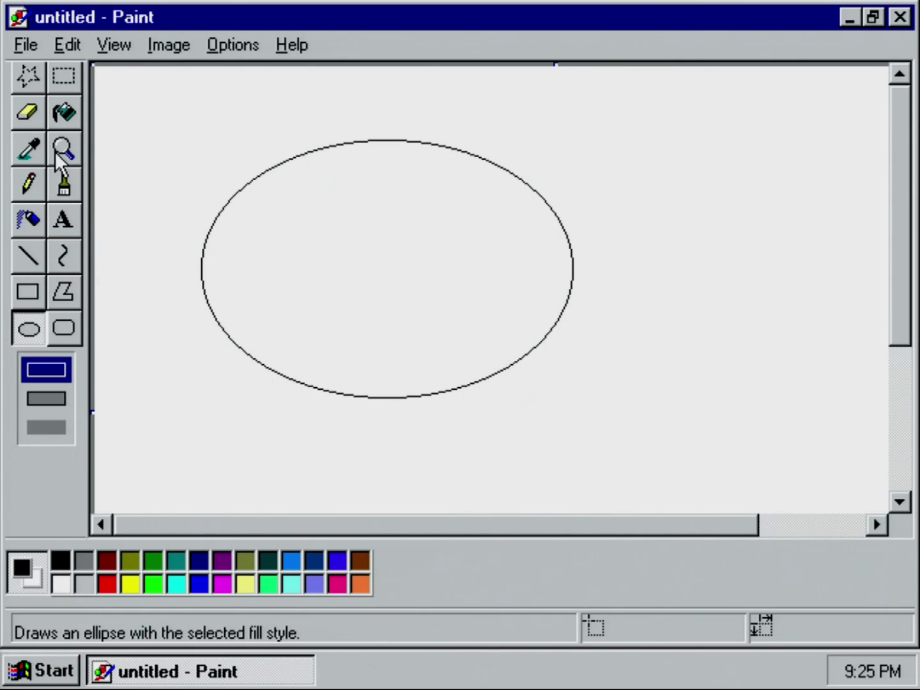
left_click(62, 115)
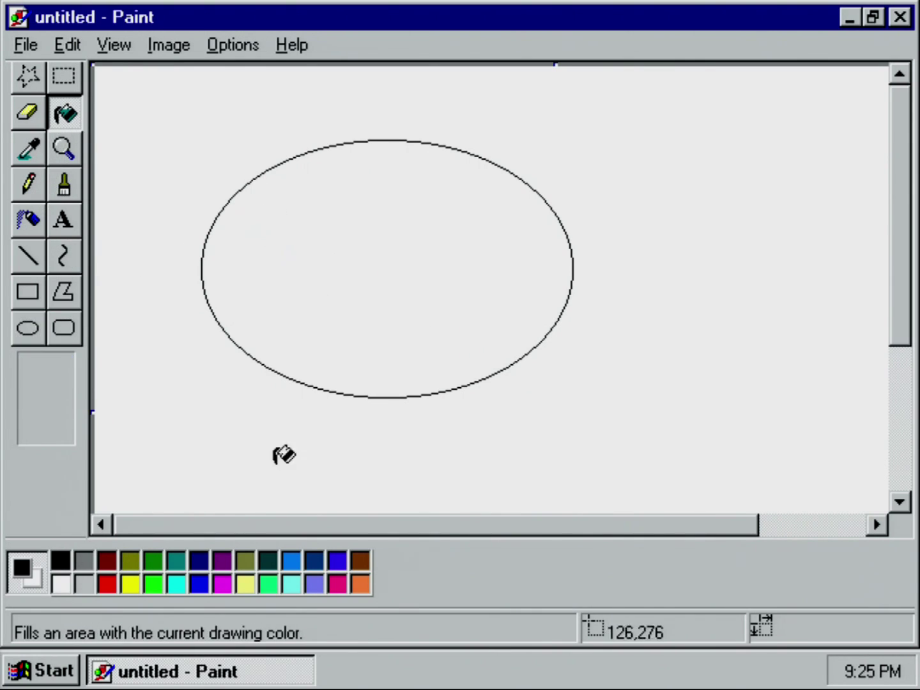
left_click(199, 584)
left_click(327, 303)
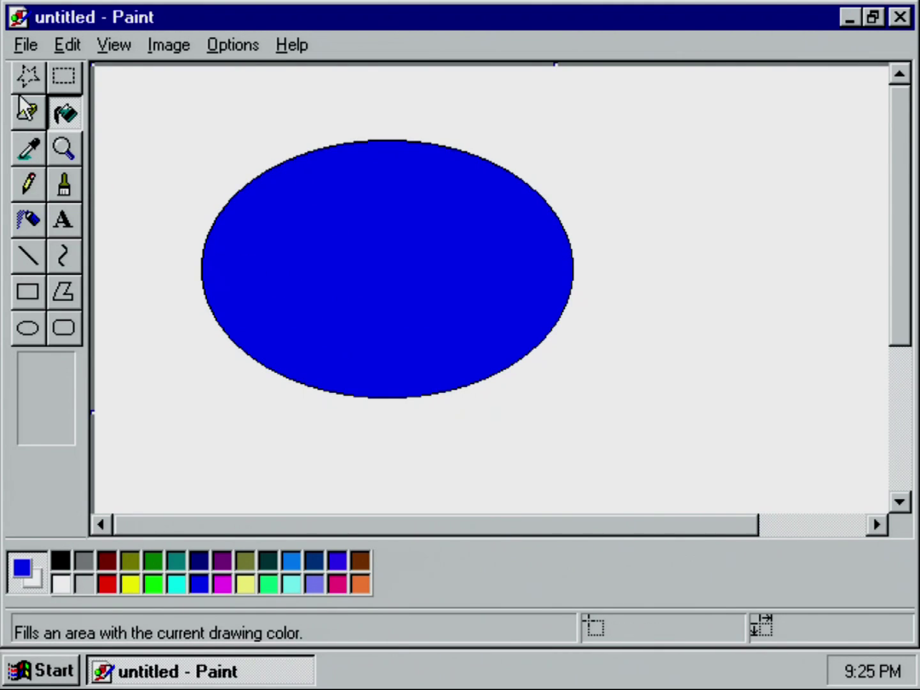
Step: Spray blue airbrush specks around the ellipse and close Paint without saving the drawing
left_click(28, 220)
mouse_move(154, 134)
left_mouse_down()
mouse_move(175, 134)
mouse_move(224, 168)
mouse_move(348, 442)
mouse_move(605, 352)
left_mouse_up()
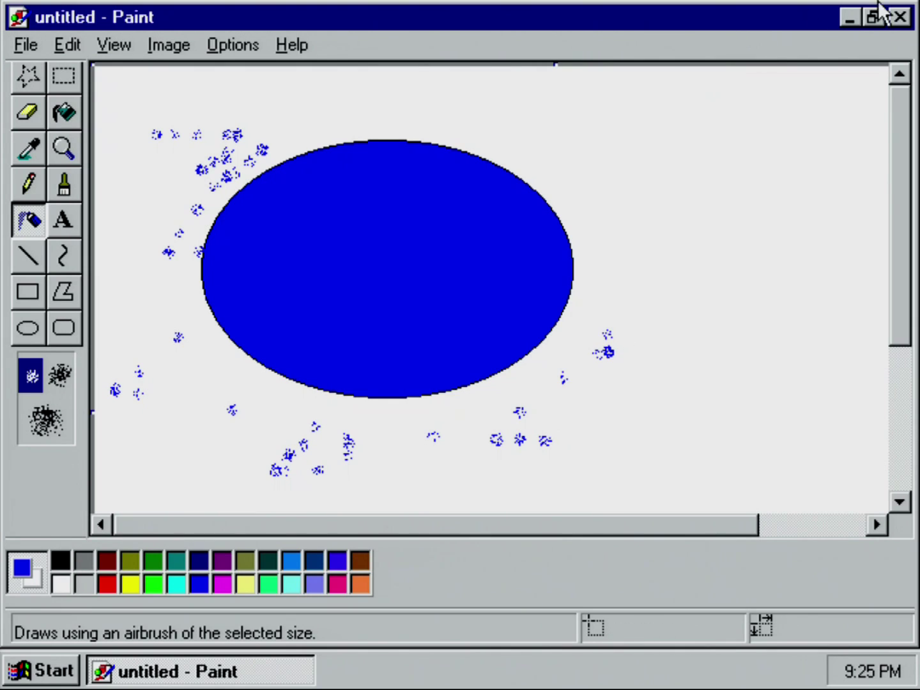
left_click(899, 18)
left_click(499, 372)
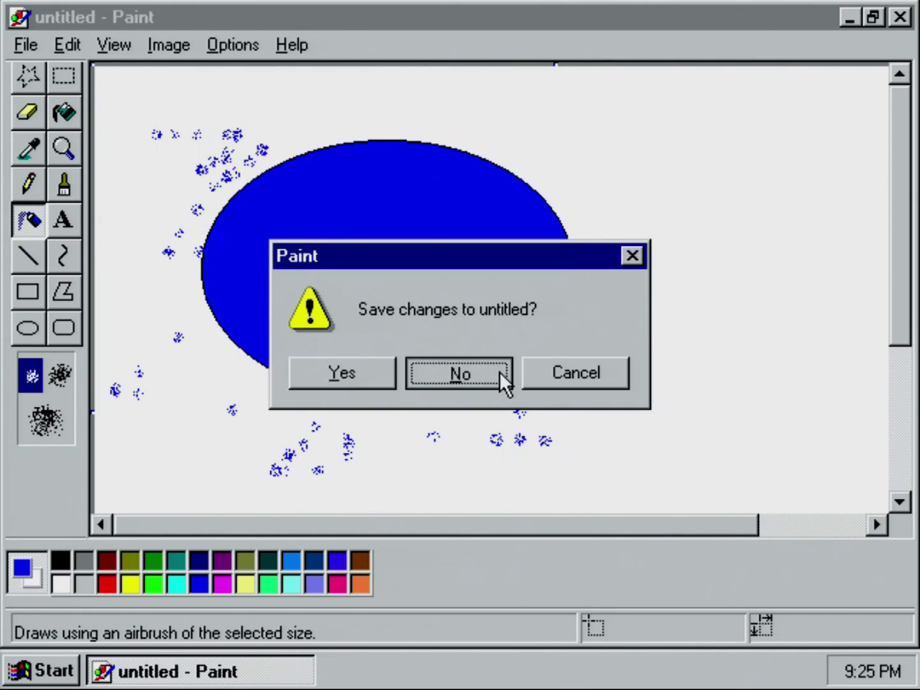
Step: Open WordPad from the accessories to view its maximized window, and close it
left_click(19, 668)
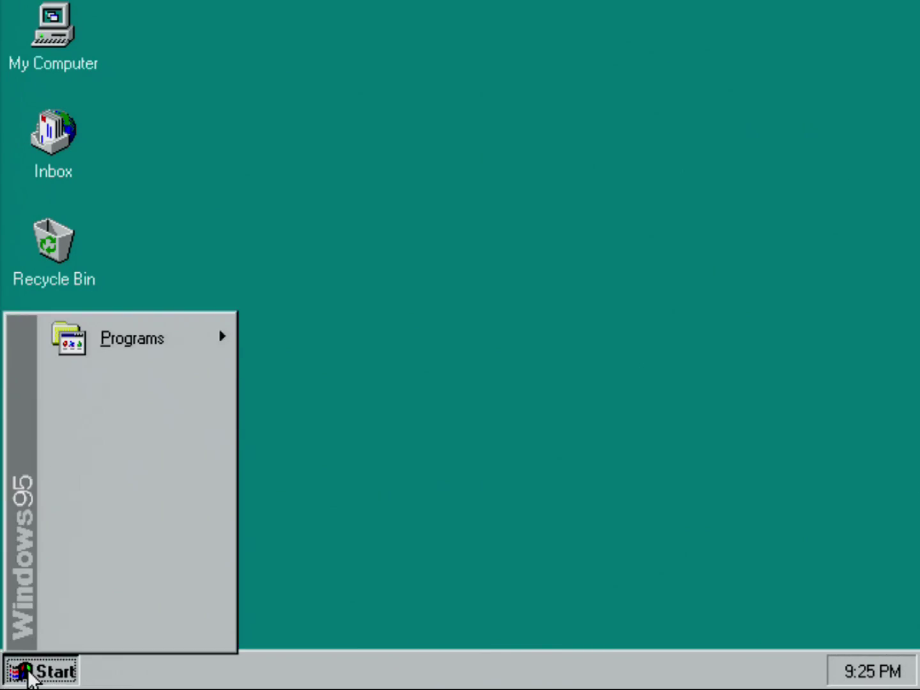
mouse_move(154, 329)
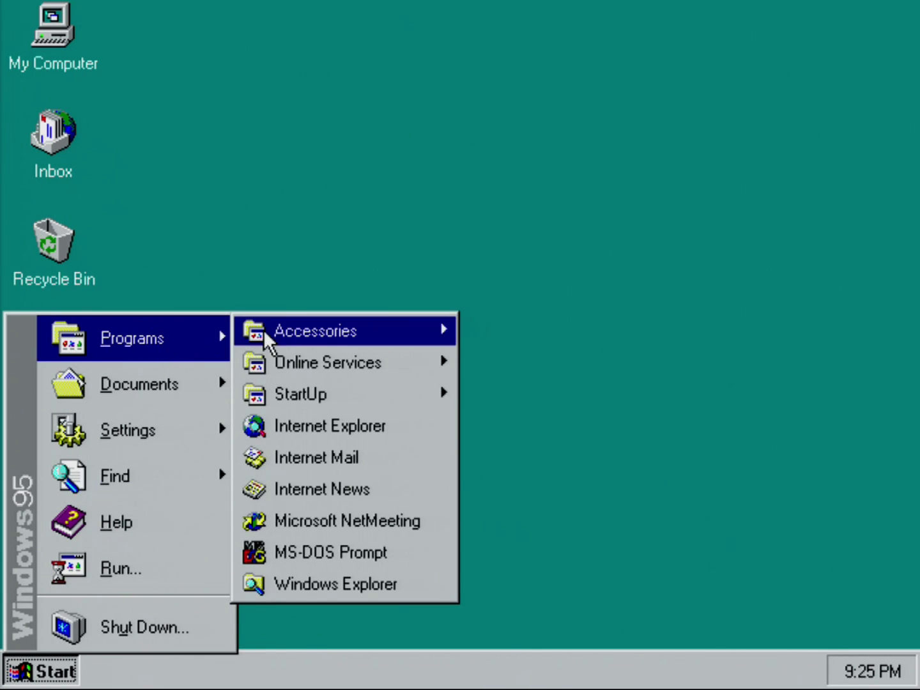
mouse_move(339, 336)
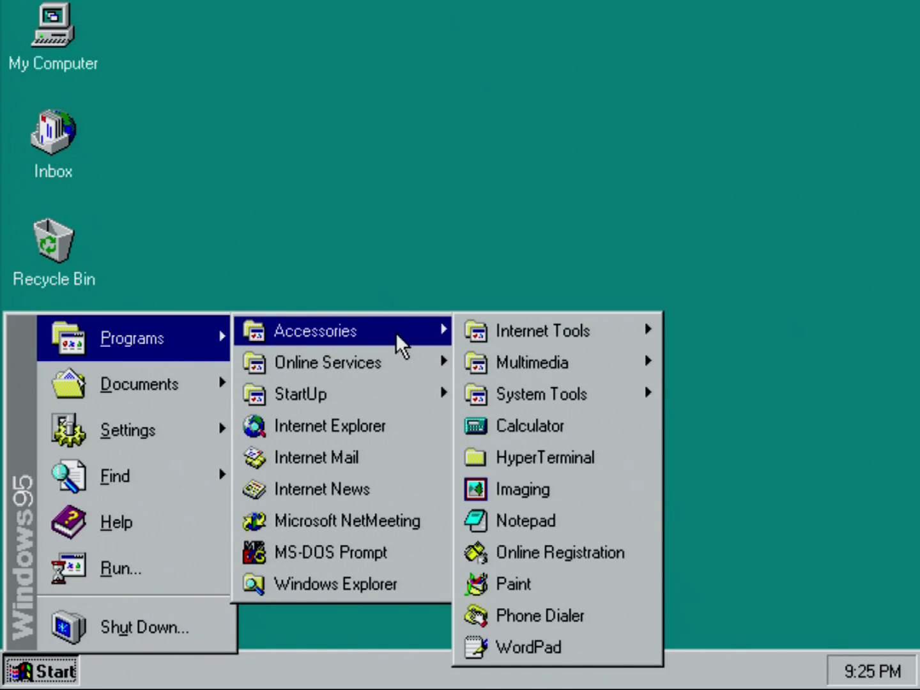
left_click(526, 642)
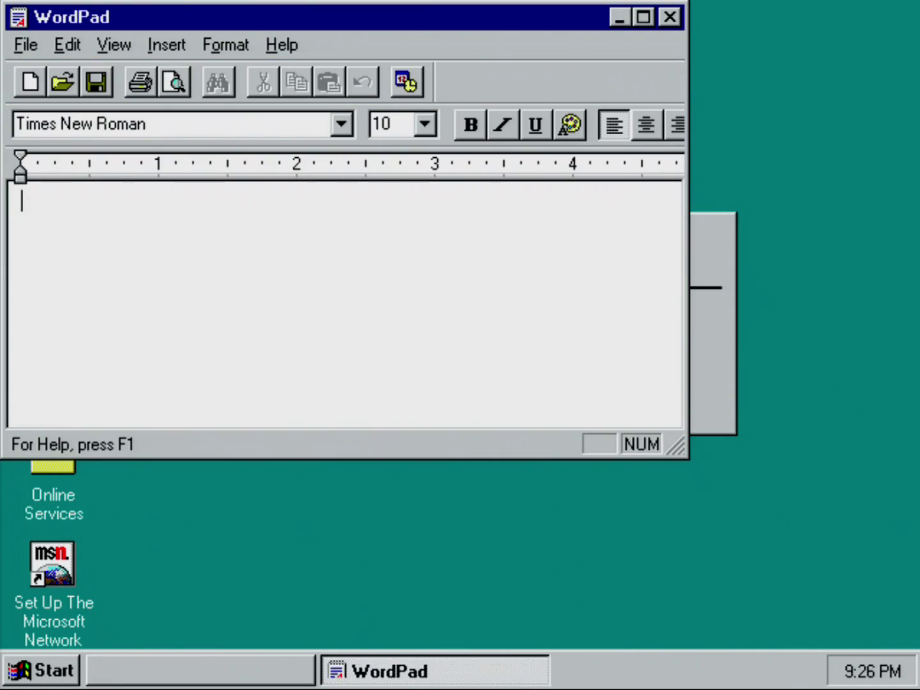
left_click(644, 20)
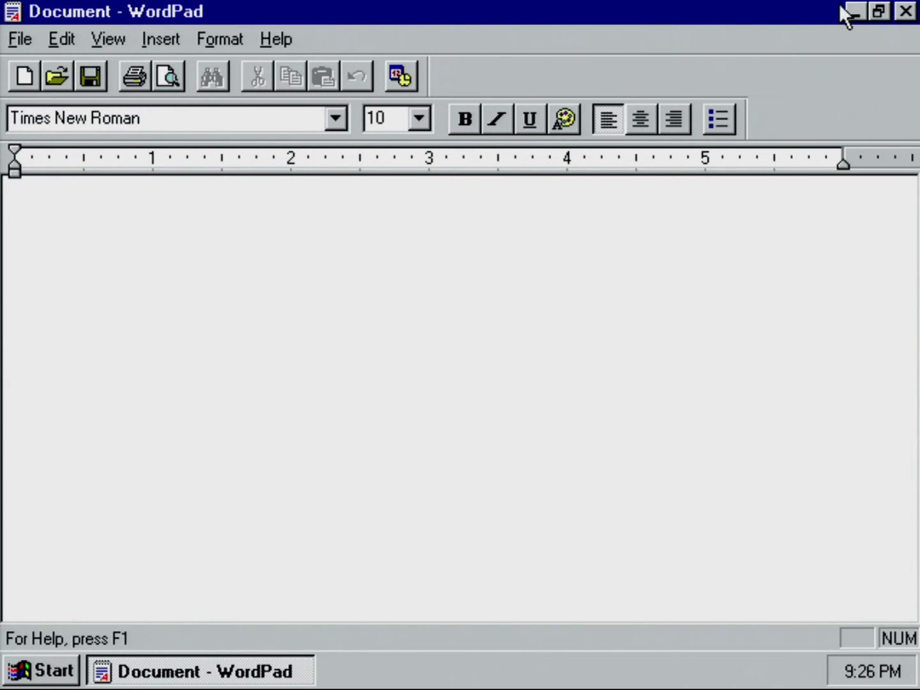
left_click(905, 12)
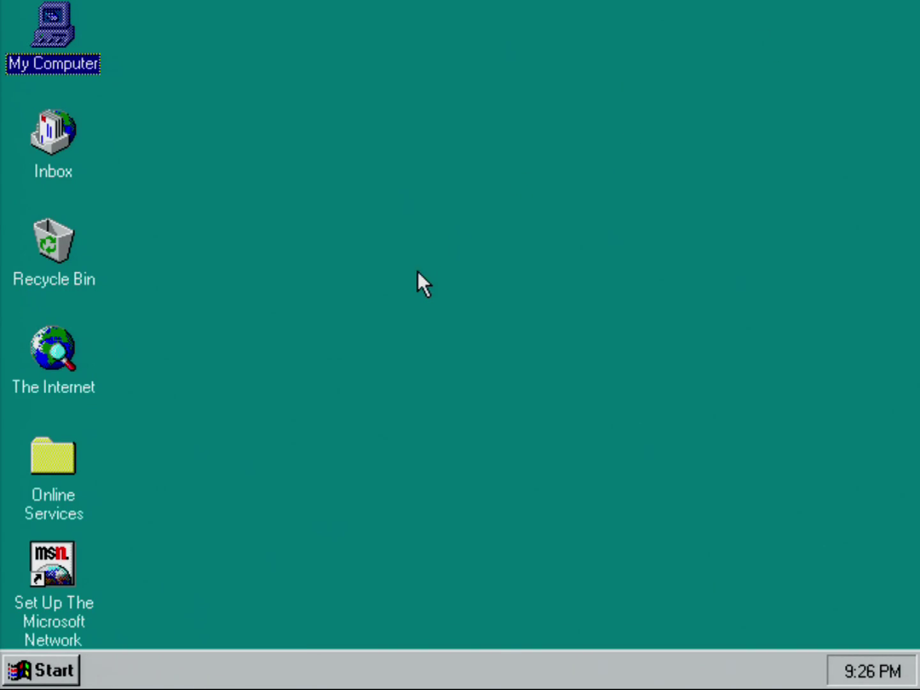
Step: Delete the Inbox and The Internet icons from the desktop, confirming both deletions
left_click(62, 128)
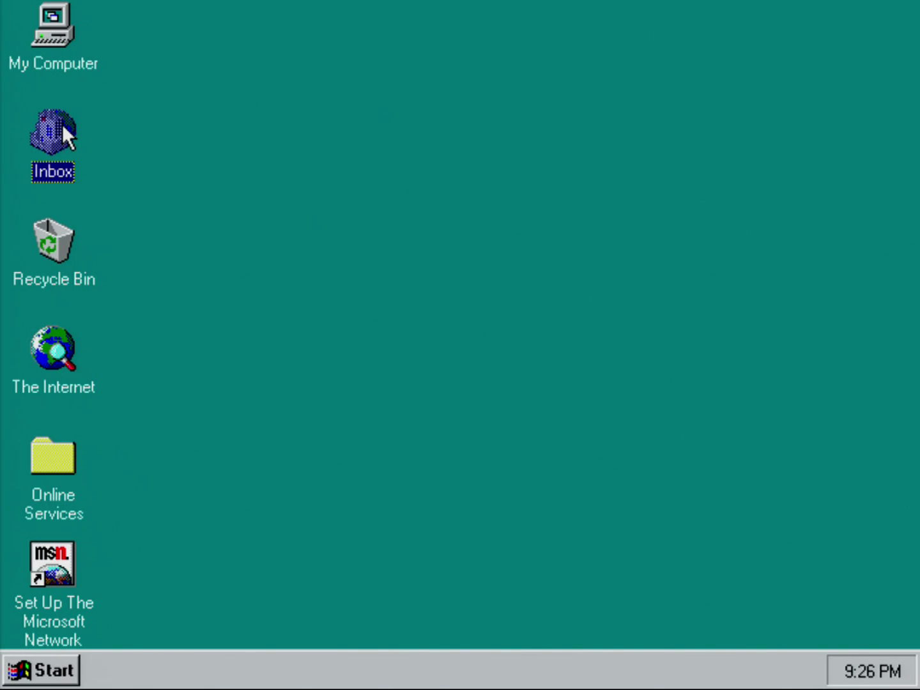
key("Delete")
left_click(437, 447)
left_click(69, 340)
key("Delete")
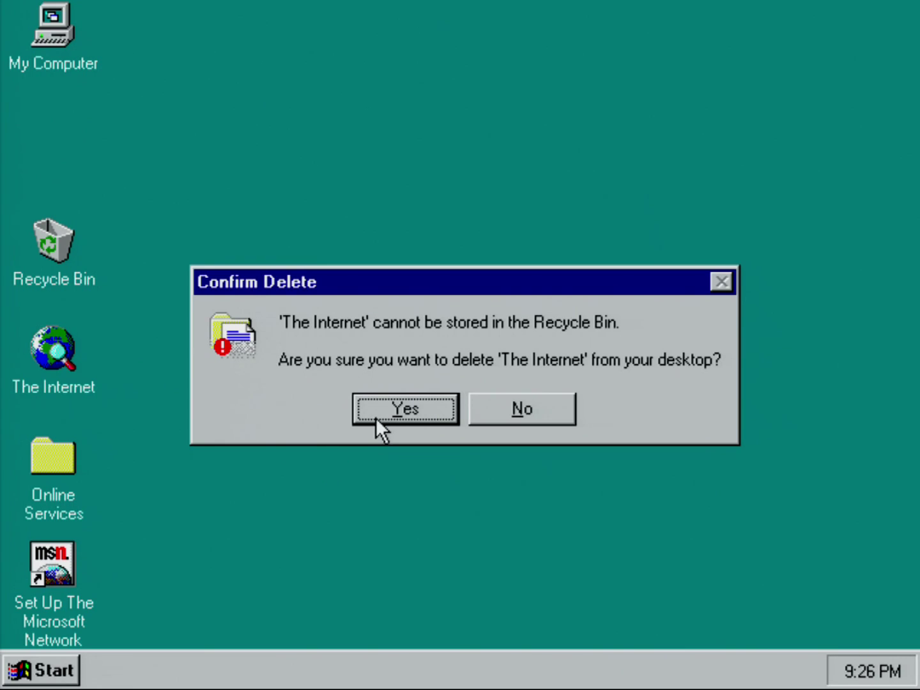
left_click(377, 416)
Step: Delete the Online Services folder and the Set Up The Microsoft Network shortcut from the desktop
left_click(61, 453)
key("Delete")
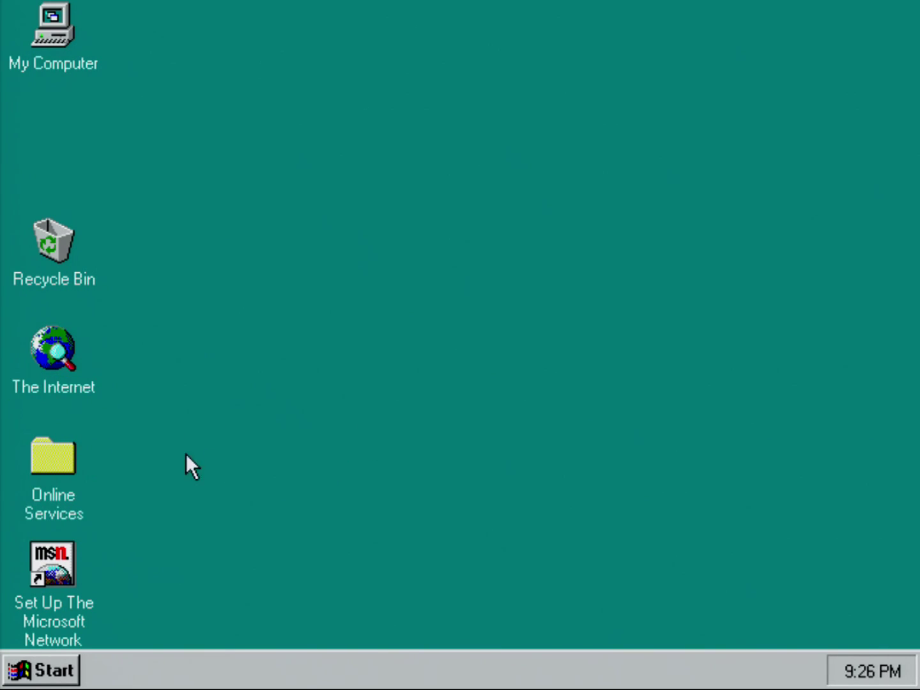
left_click(549, 393)
left_click(54, 566)
key("Delete")
left_click(541, 365)
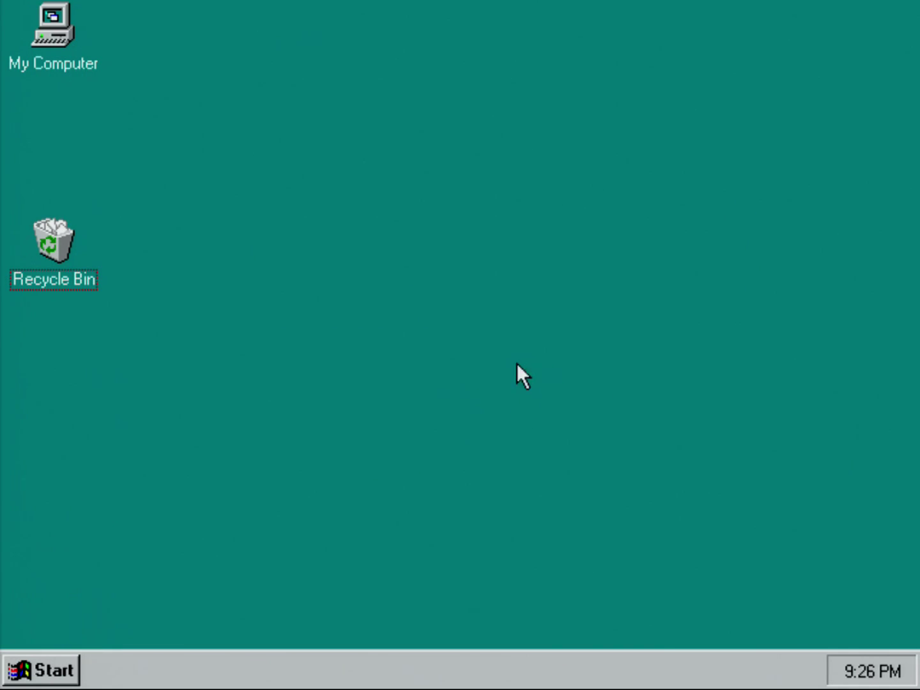
Step: Auto-arrange the remaining desktop icons
right_click(315, 245)
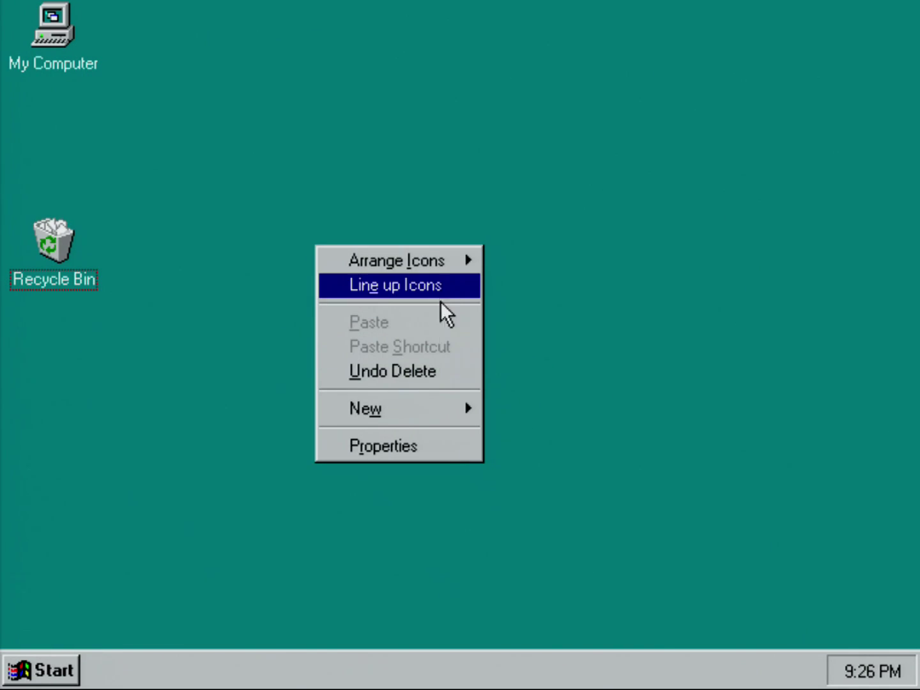
mouse_move(440, 261)
left_click(522, 371)
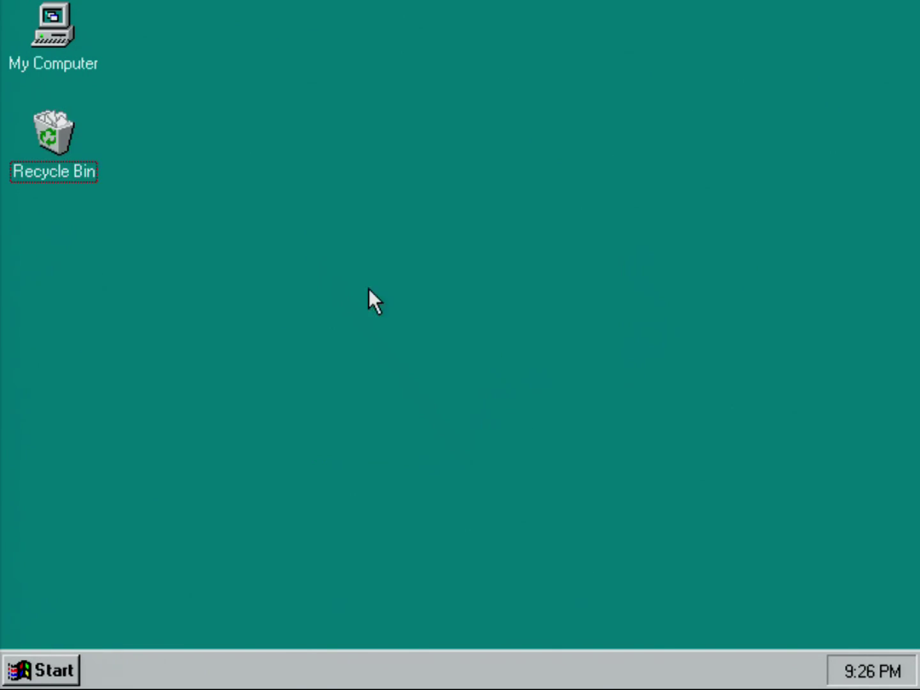
Step: Empty the Recycle Bin and confirm the deletion of its items
right_click(47, 146)
left_click(78, 208)
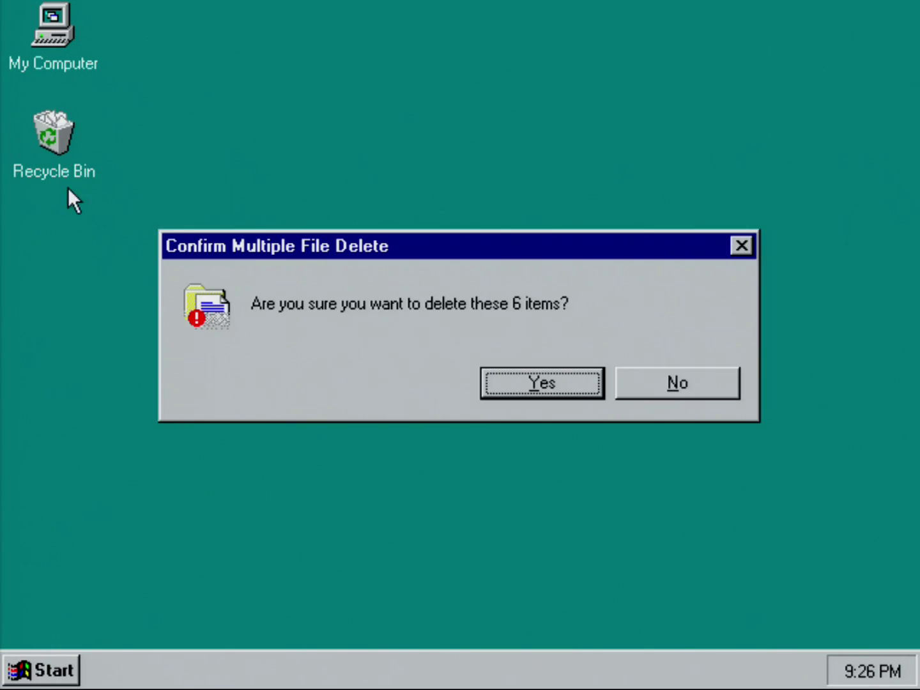
left_click(522, 386)
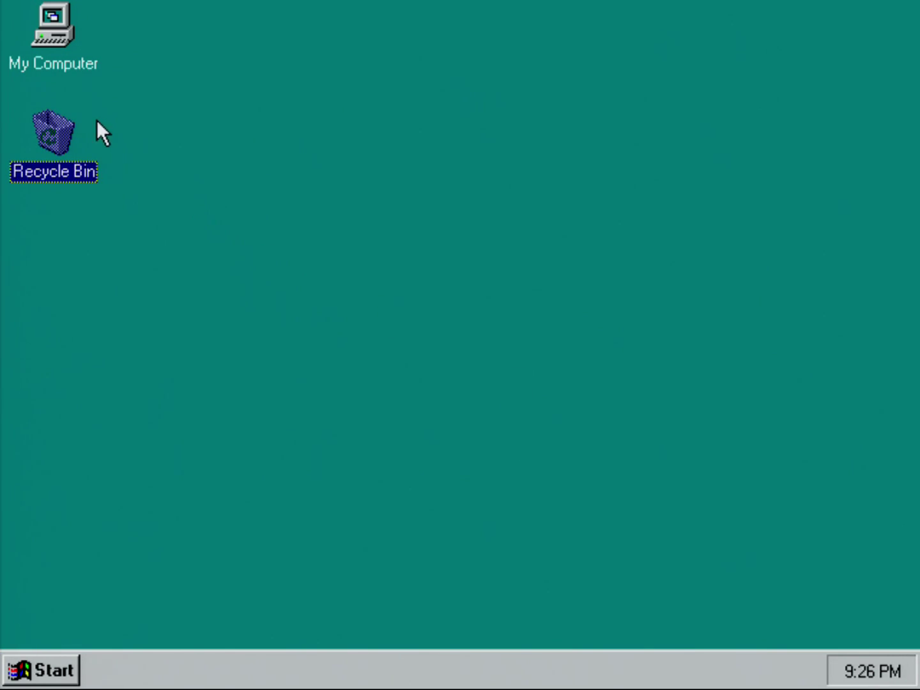
Step: Open the computer's system properties and examine the CDROM and Disk drives categories in Device Manager
right_click(48, 31)
left_click(84, 191)
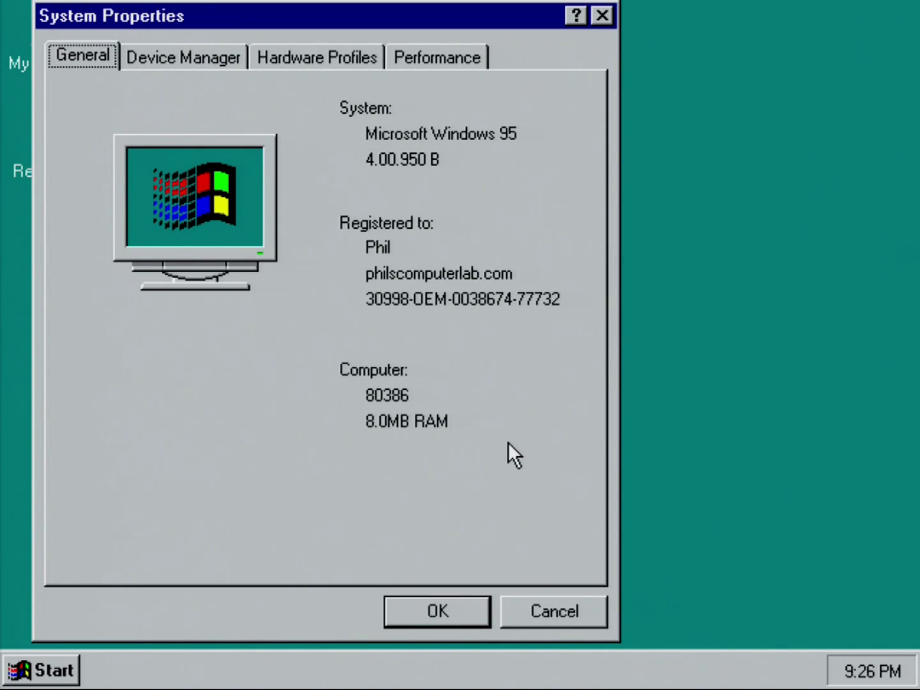
left_click(210, 61)
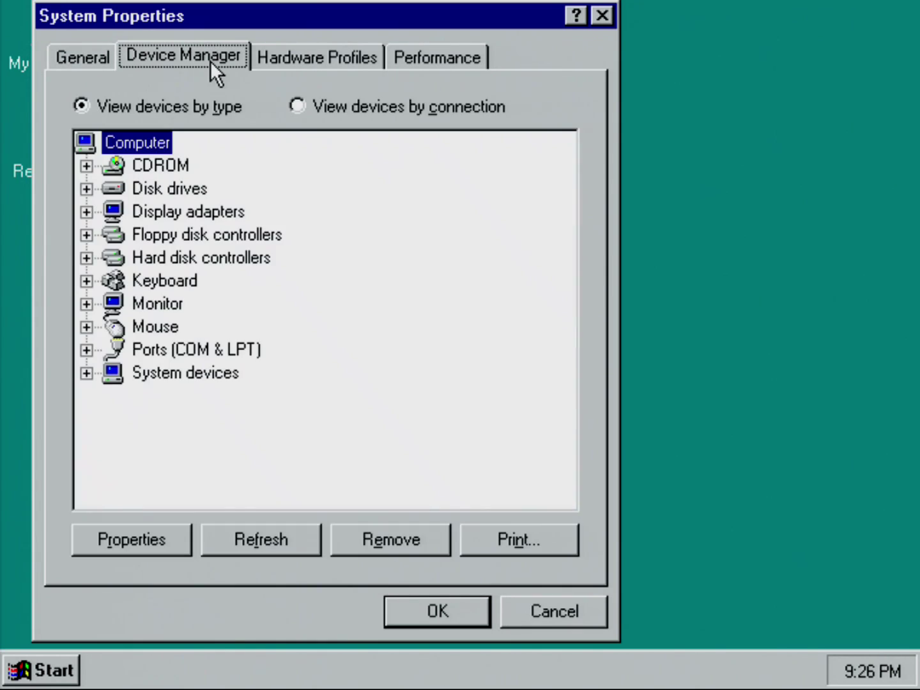
left_click(86, 165)
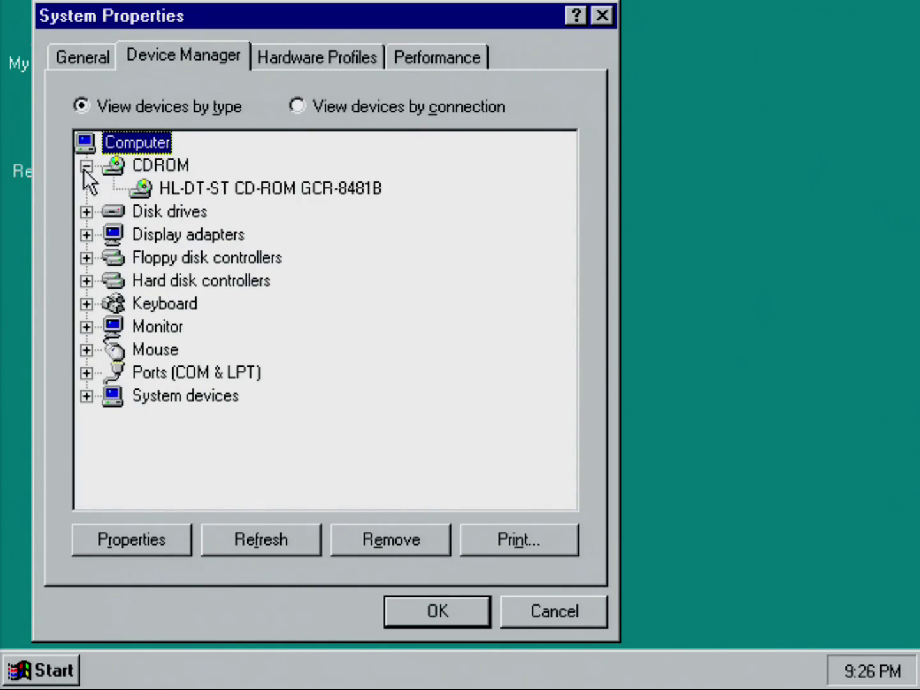
left_click(86, 212)
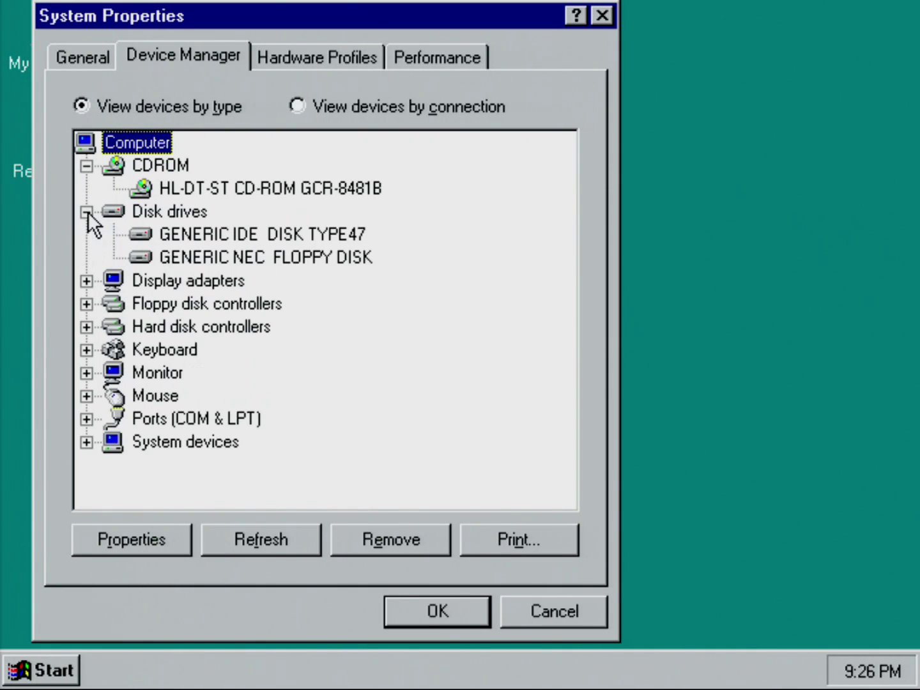
Step: Review the properties, settings and driver information of the GENERIC IDE DISK TYPE47 drive and cancel out of them
double_click(197, 234)
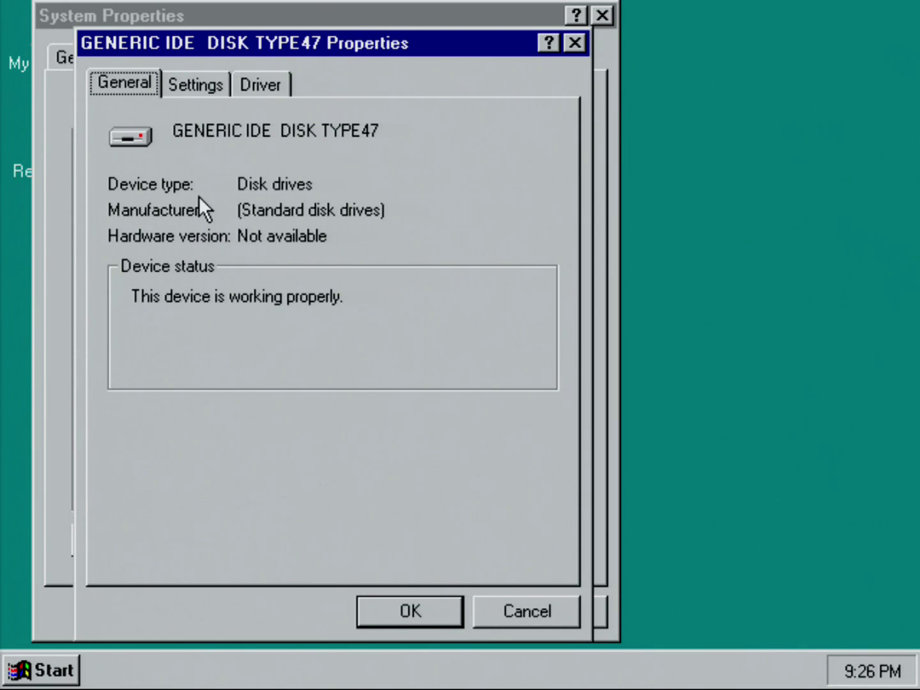
left_click(205, 93)
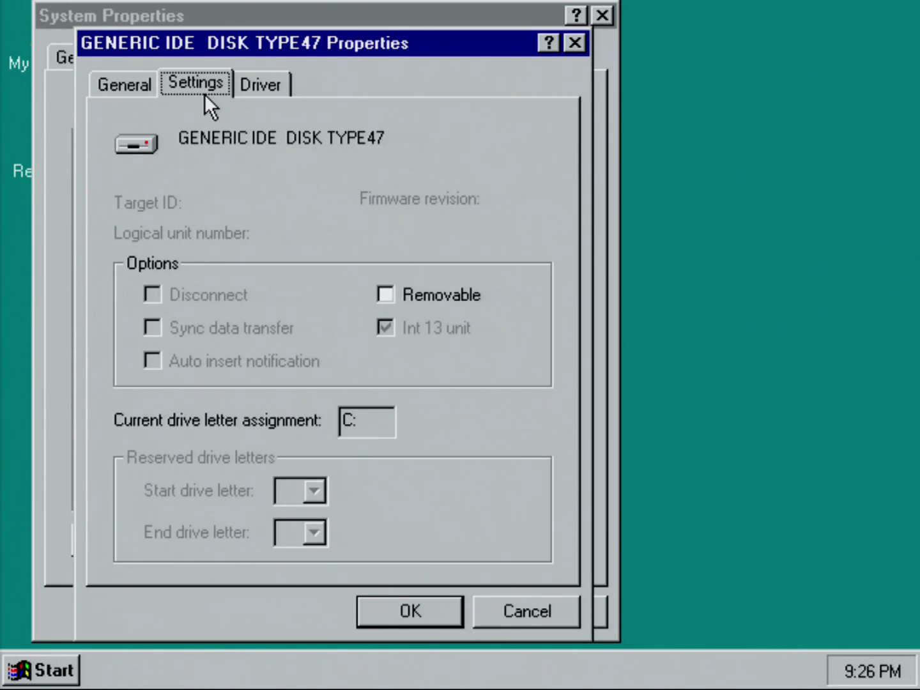
left_click(273, 86)
left_click(515, 616)
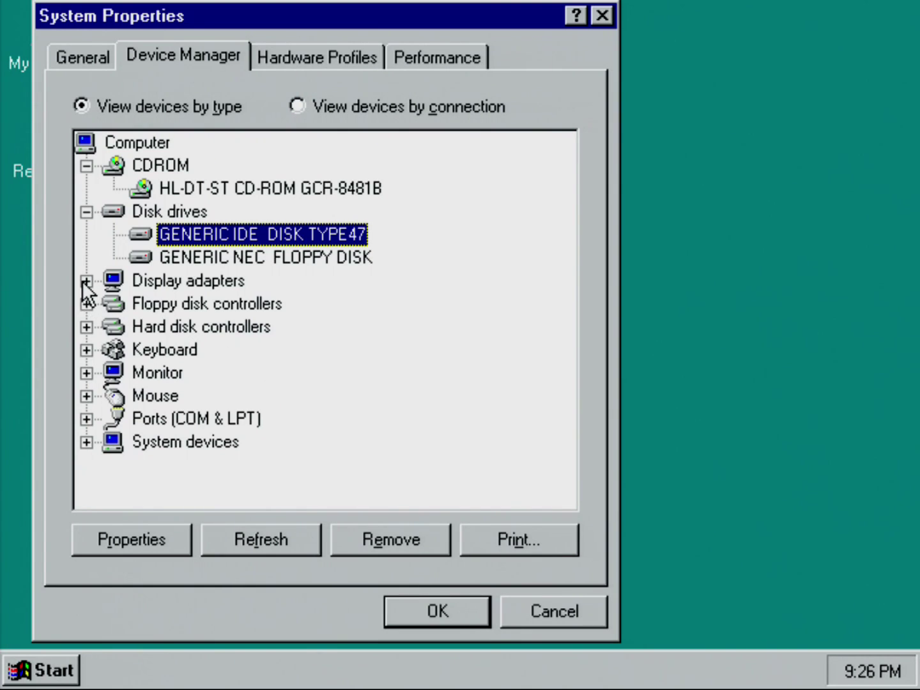
Step: Review the general, driver and resource information of the Western Digital display adapter and cancel out of its properties
left_click(83, 281)
double_click(180, 299)
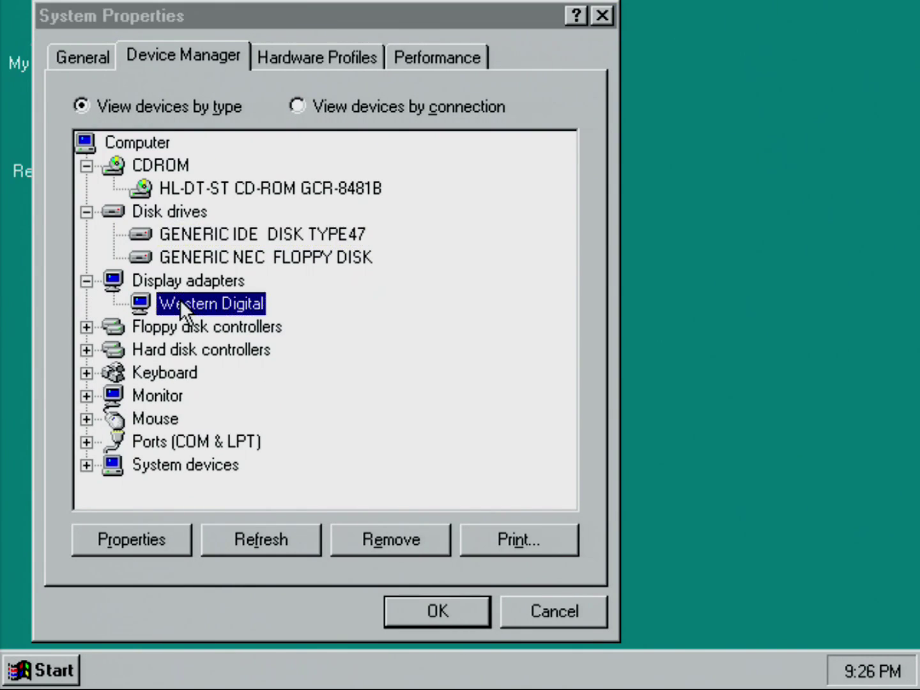
left_click(191, 91)
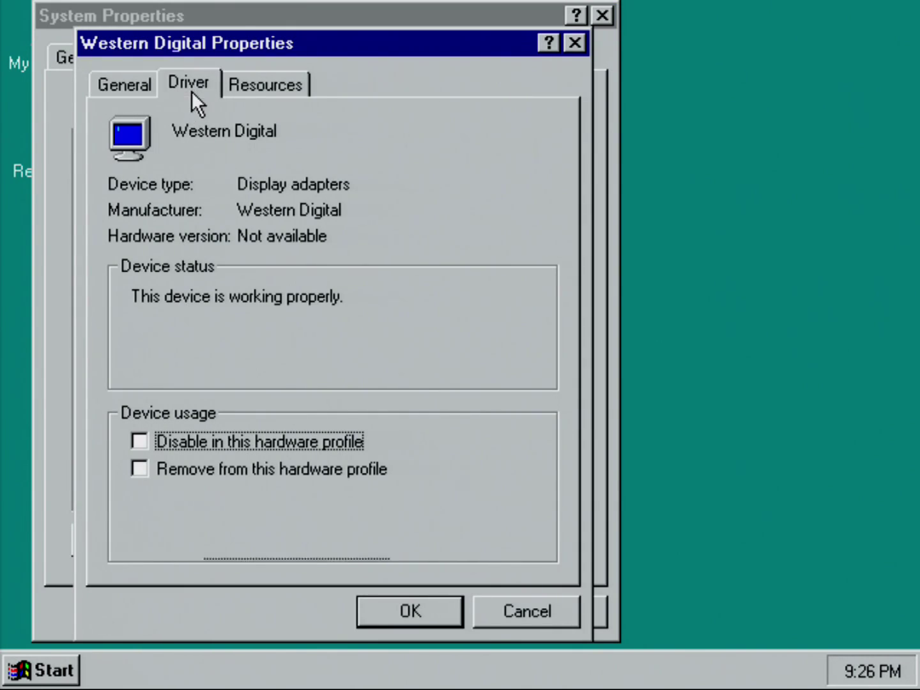
left_click(250, 88)
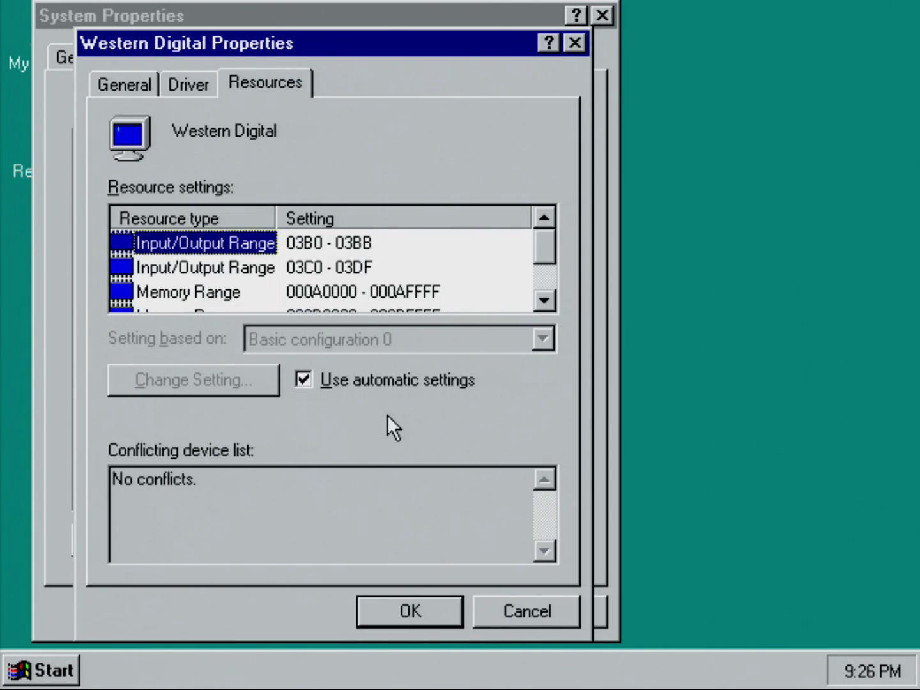
left_click(520, 618)
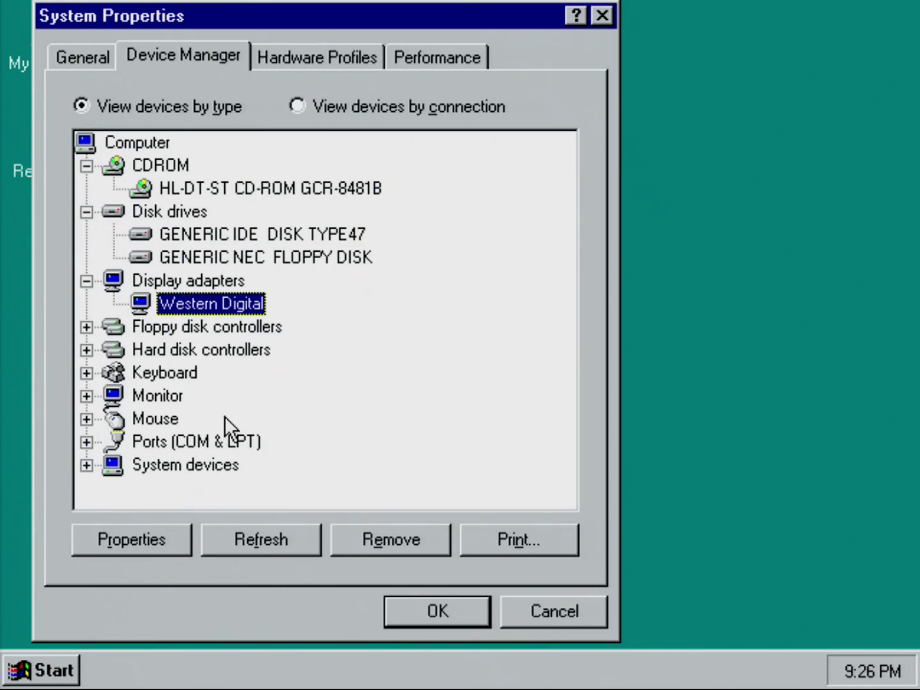
Step: Examine the devices under floppy and hard disk controllers, keyboard, monitor, mouse, ports and system devices in Device Manager
left_click(87, 327)
left_click(87, 373)
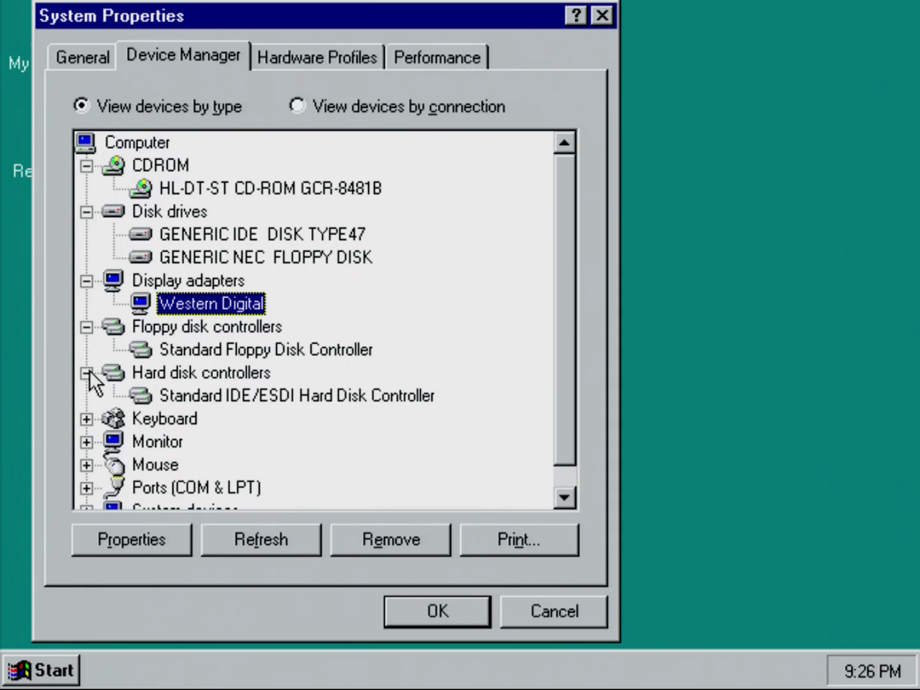
left_click(87, 419)
left_click(87, 466)
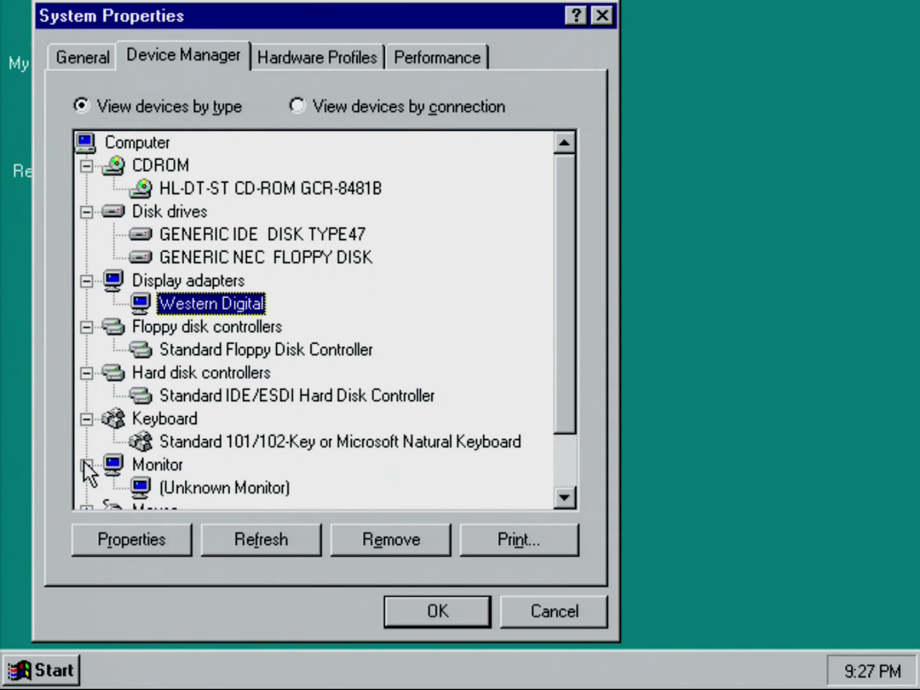
left_click_drag(565, 359, 462, 487)
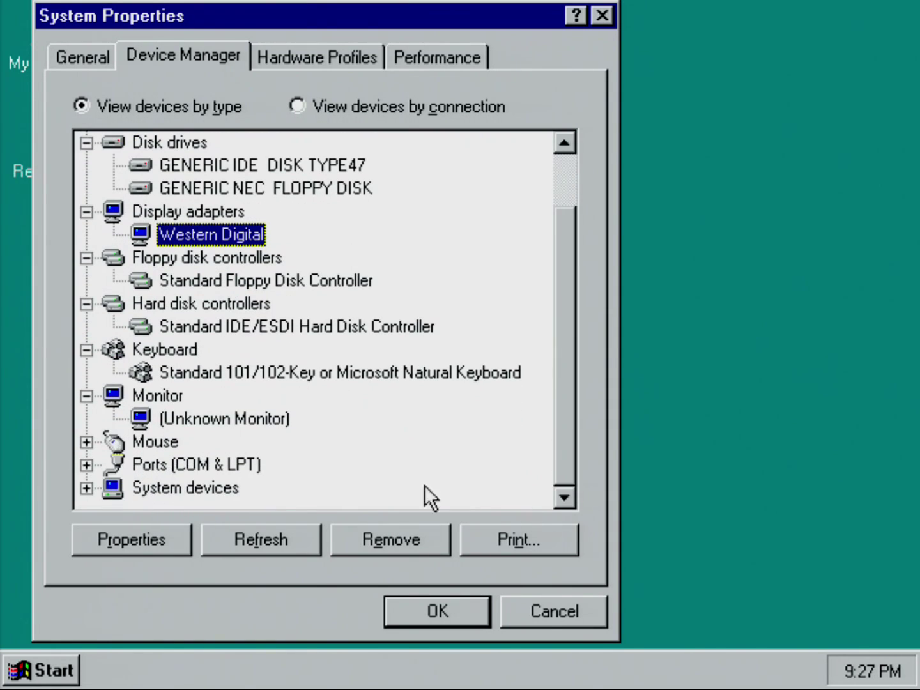
left_click(87, 441)
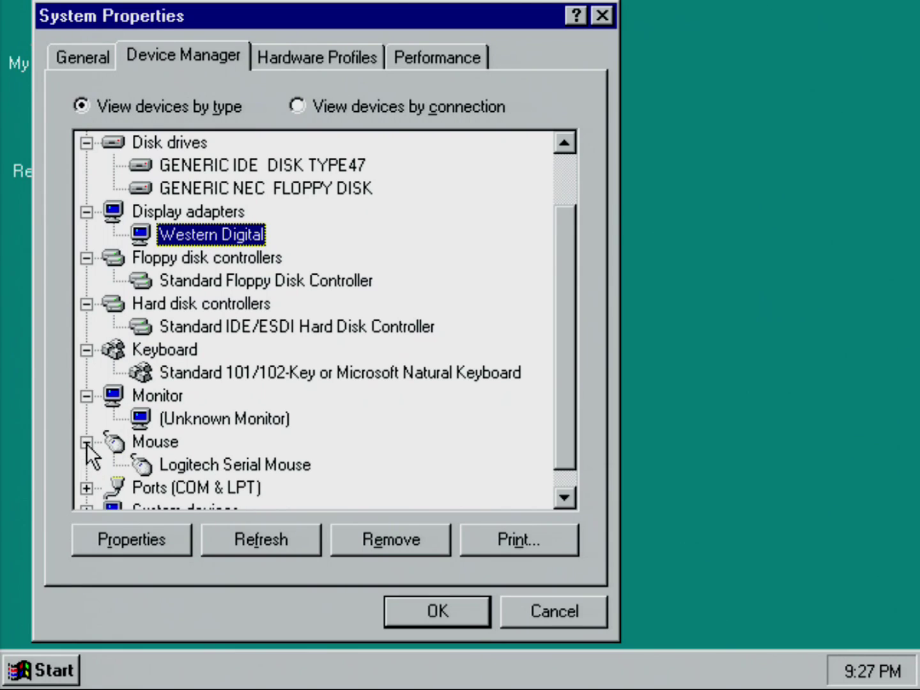
left_click(86, 487)
left_click_drag(565, 388, 536, 475)
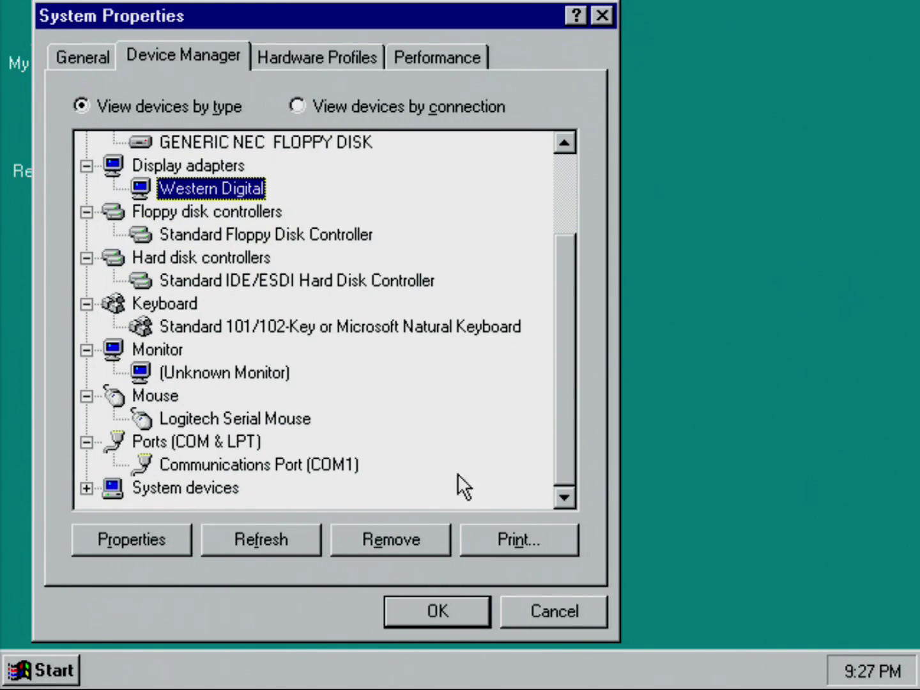
left_click(86, 488)
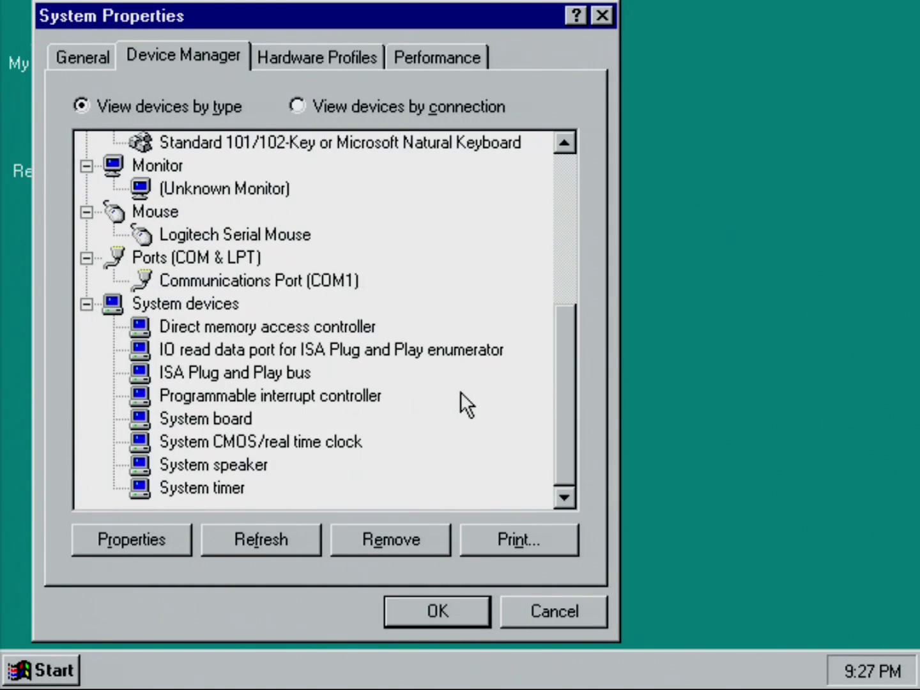
Step: Check the hardware profiles and performance status, and close the system properties
left_click(353, 57)
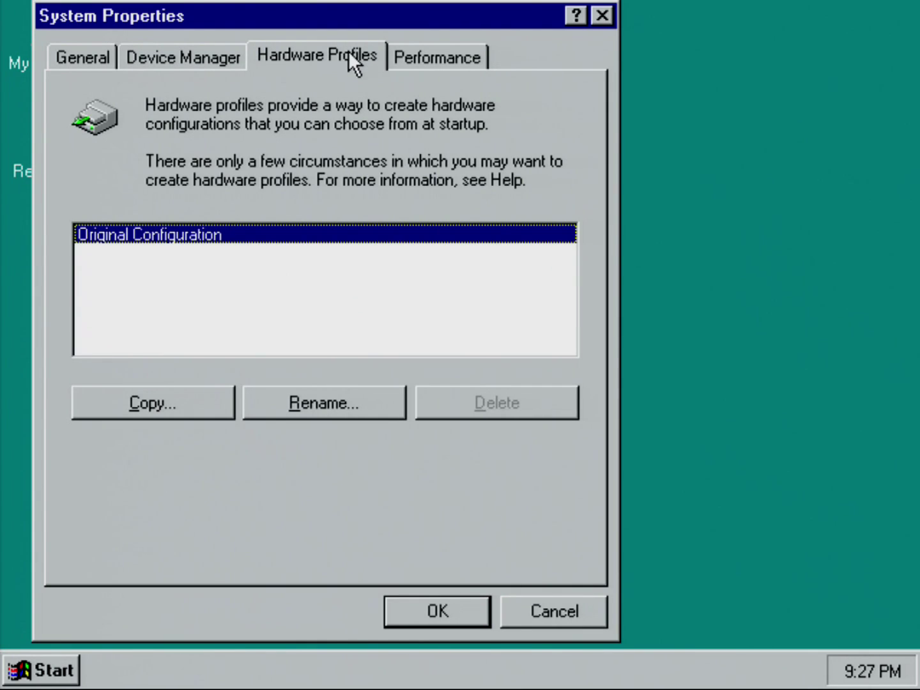
left_click(435, 55)
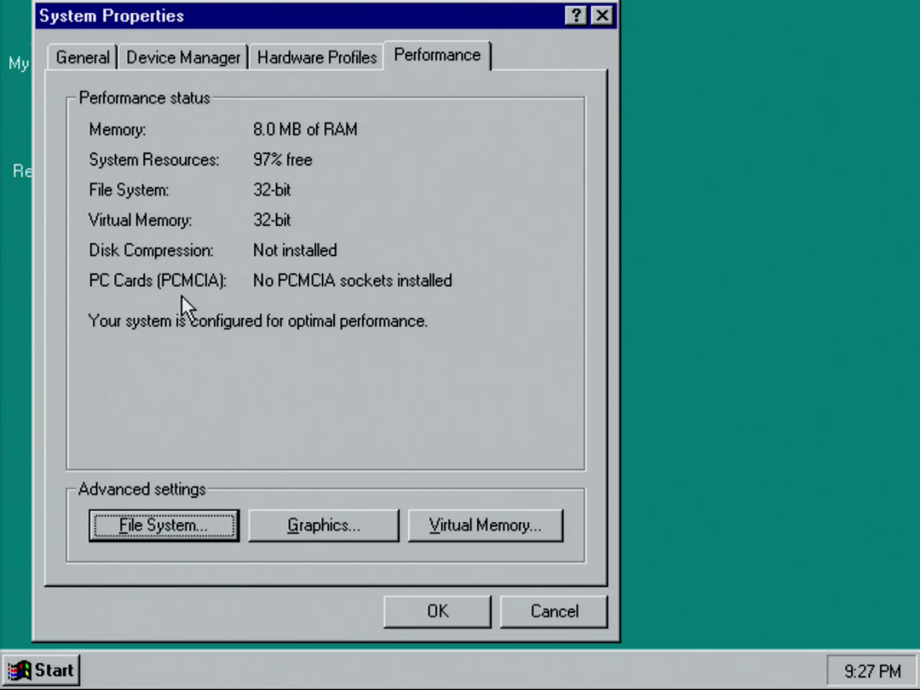
left_click(433, 614)
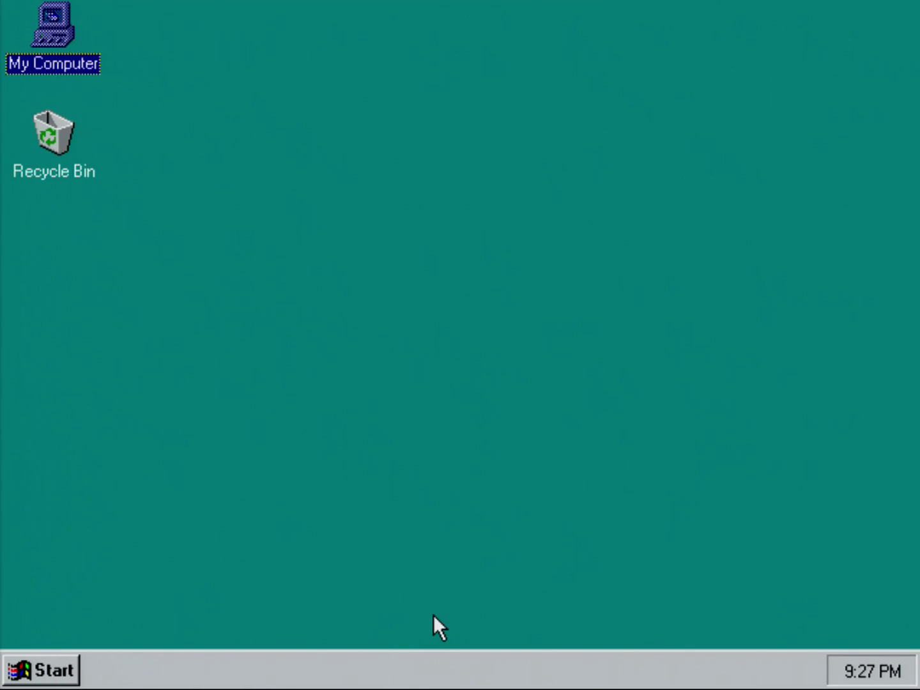
Step: Shut down the computer and confirm the shutdown
left_click(58, 670)
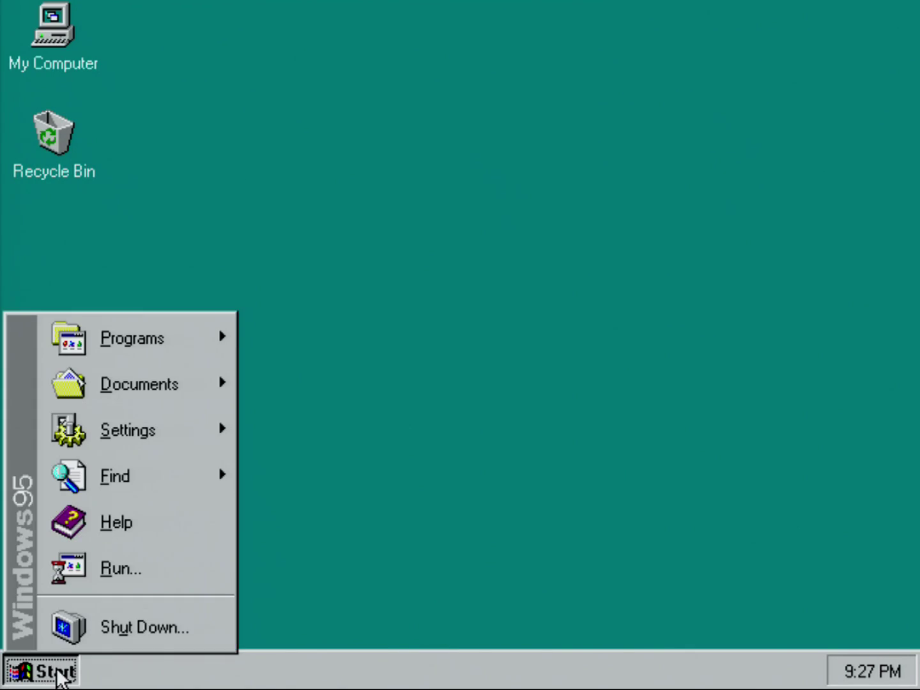
left_click(146, 635)
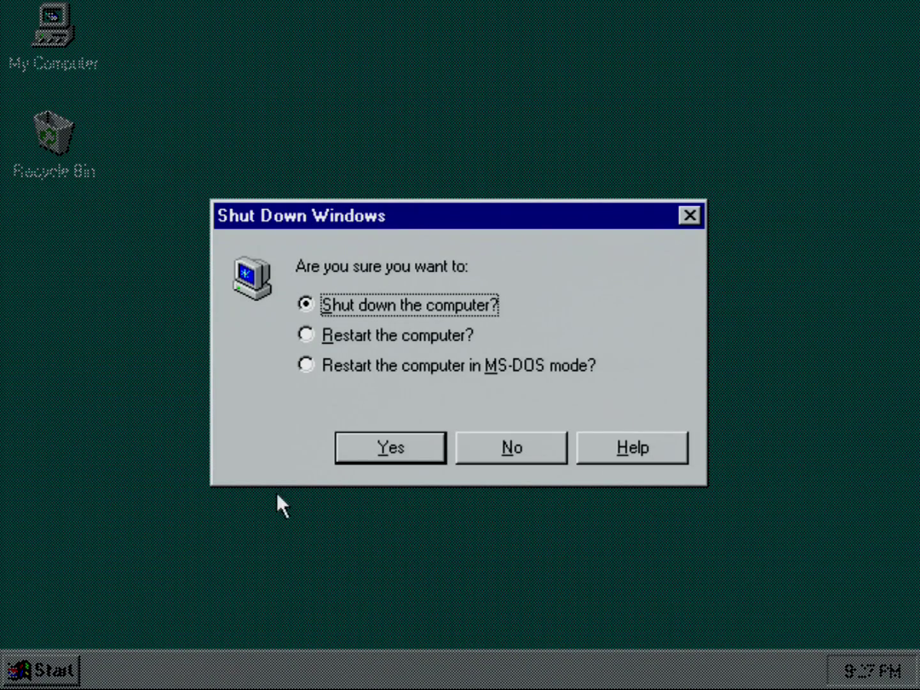
left_click(395, 450)
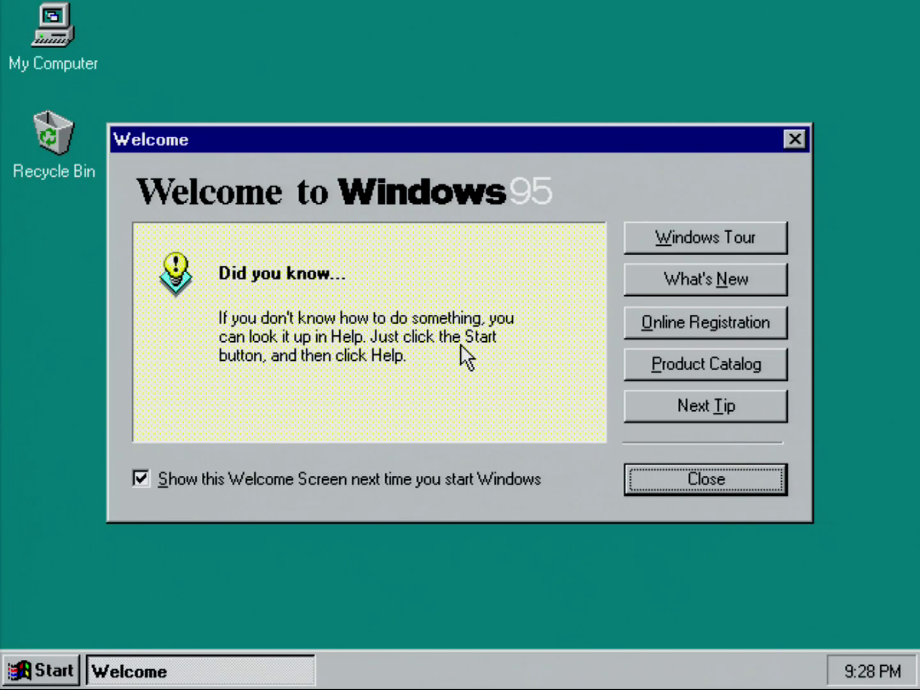
Step: Stop the Welcome Screen from showing at the next Windows start and close it
left_click(144, 480)
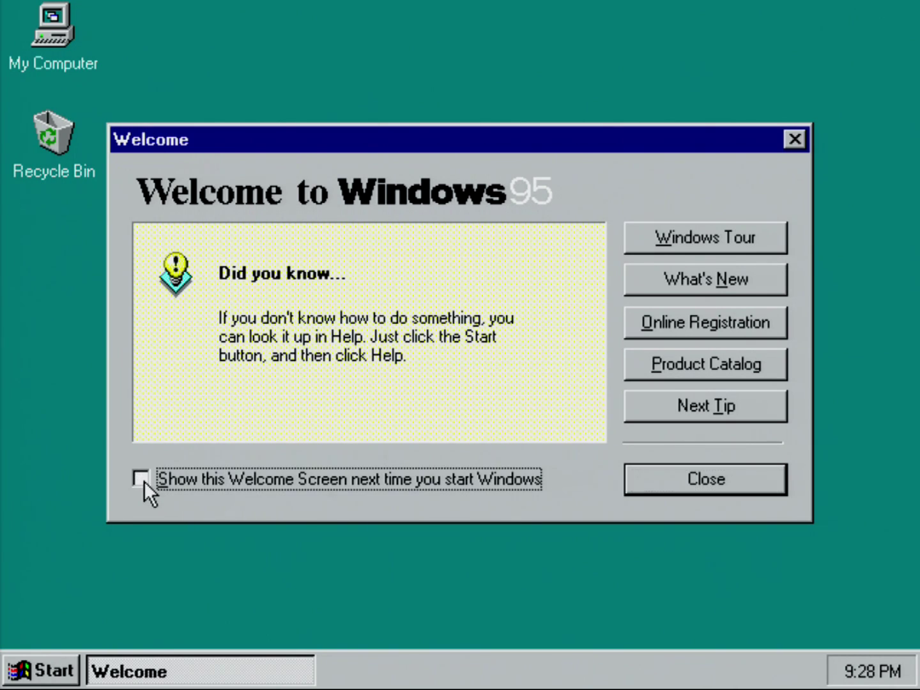
left_click(696, 481)
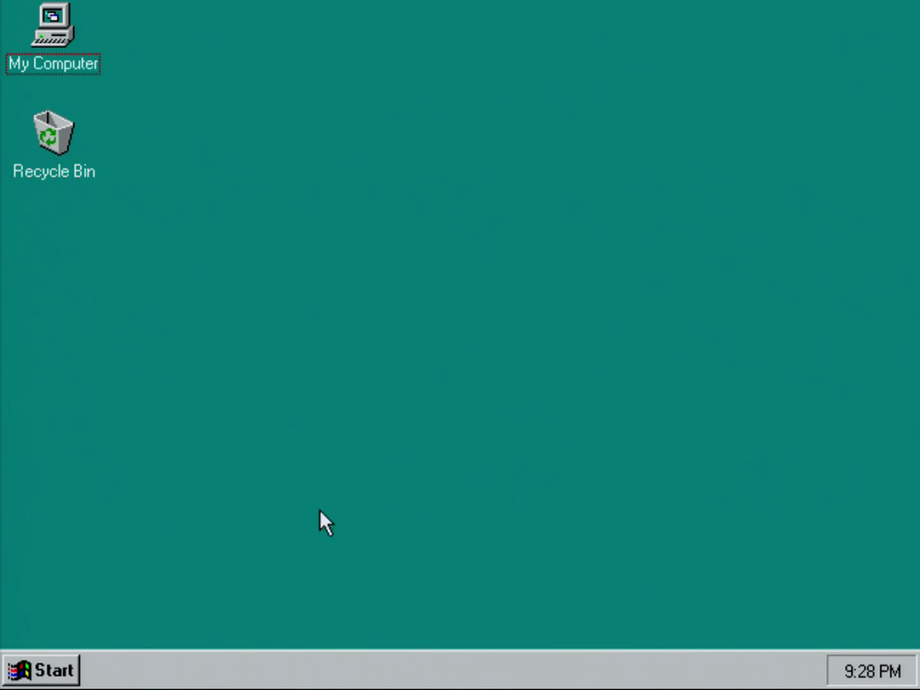
Step: Look through the Accessories and Multimedia program groups, and open Control Panel
left_click(60, 668)
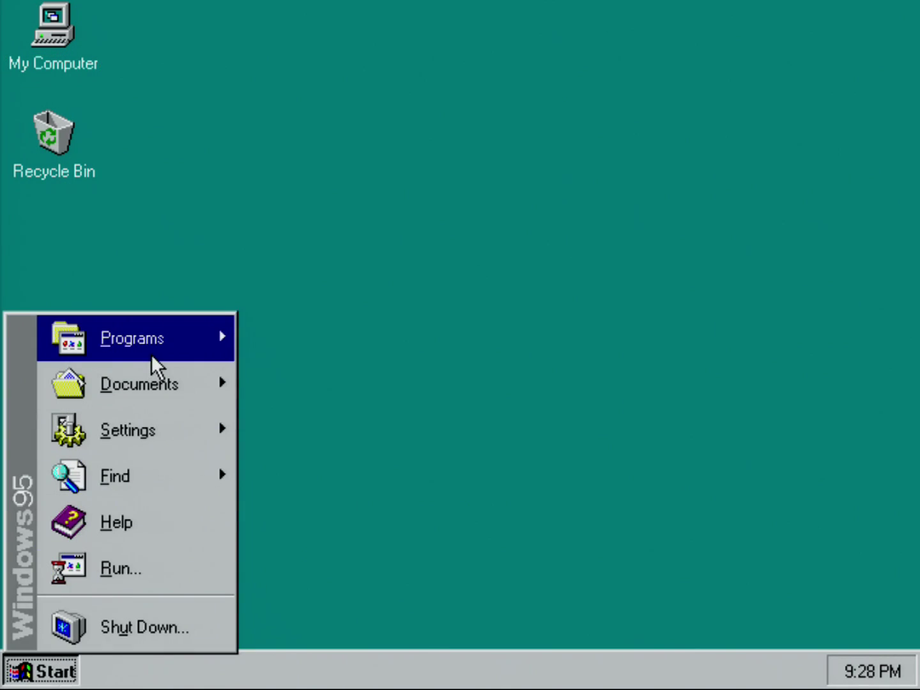
mouse_move(151, 354)
mouse_move(391, 338)
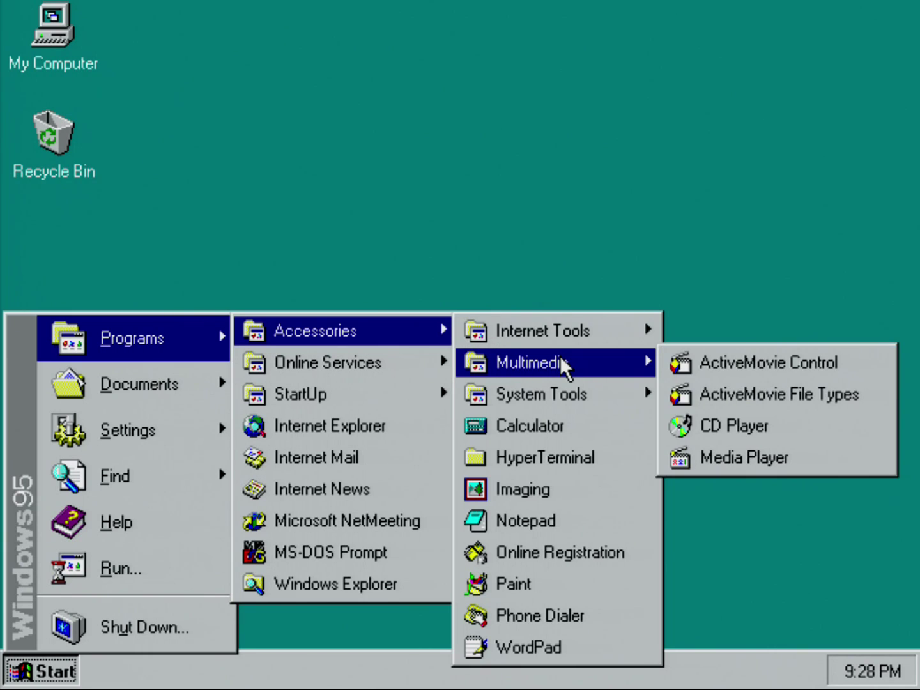
mouse_move(557, 385)
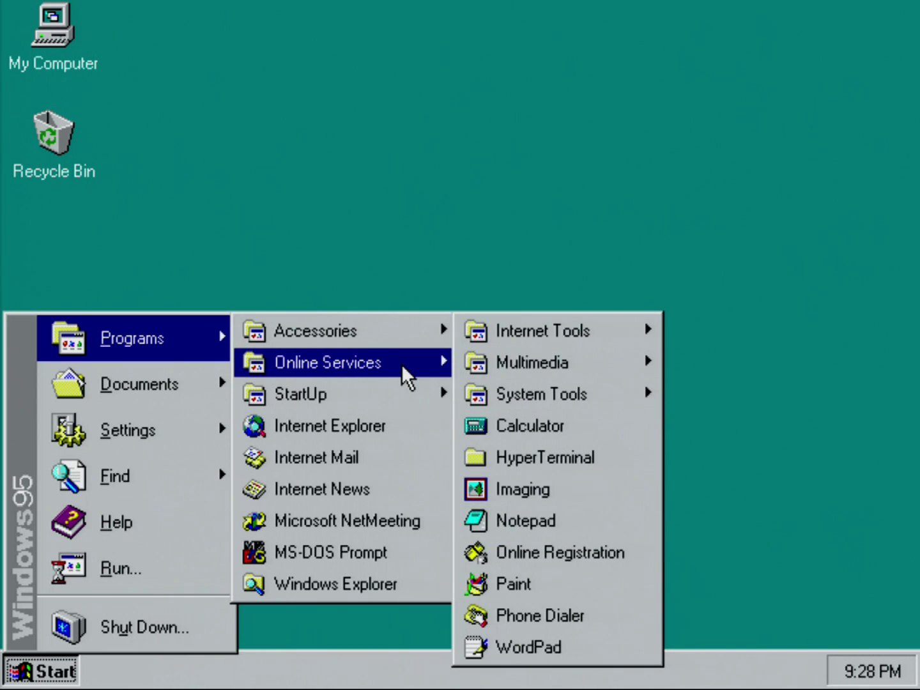
mouse_move(401, 365)
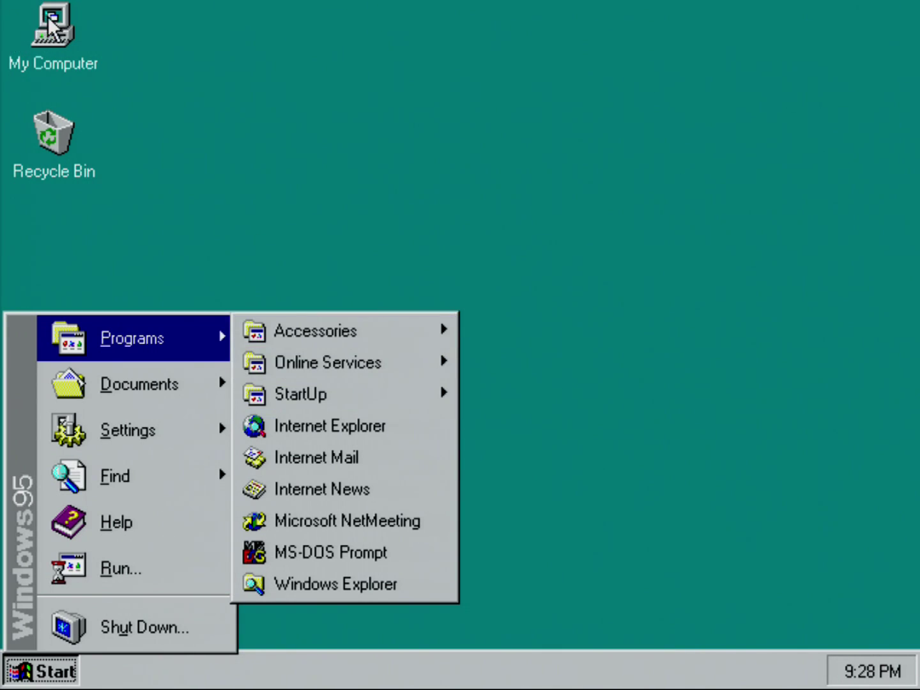
mouse_move(230, 432)
left_click(278, 428)
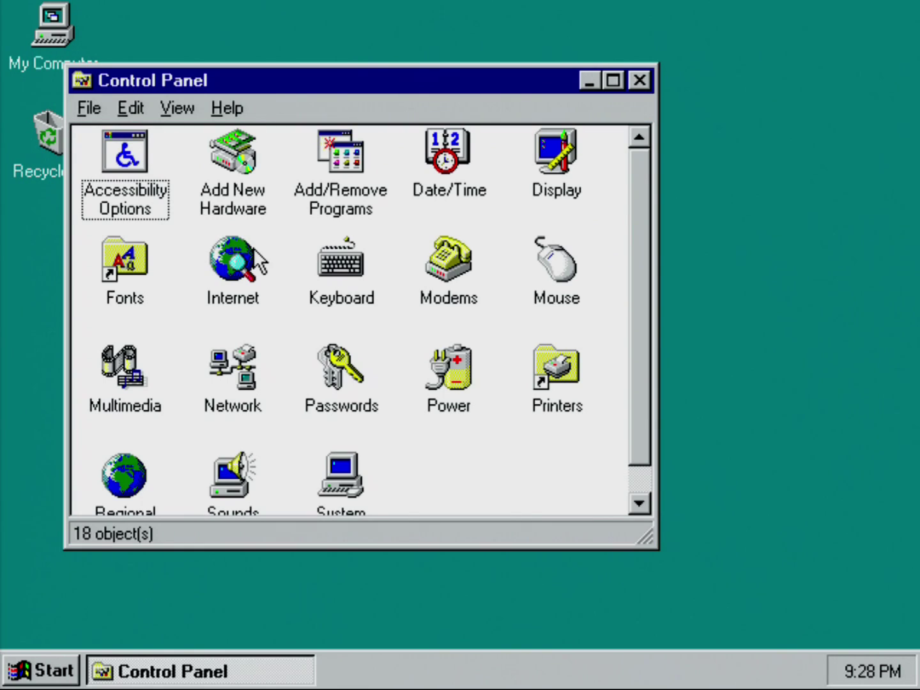
Step: Open Add/Remove Programs and look through the optional Windows components available in Windows Setup
double_click(342, 135)
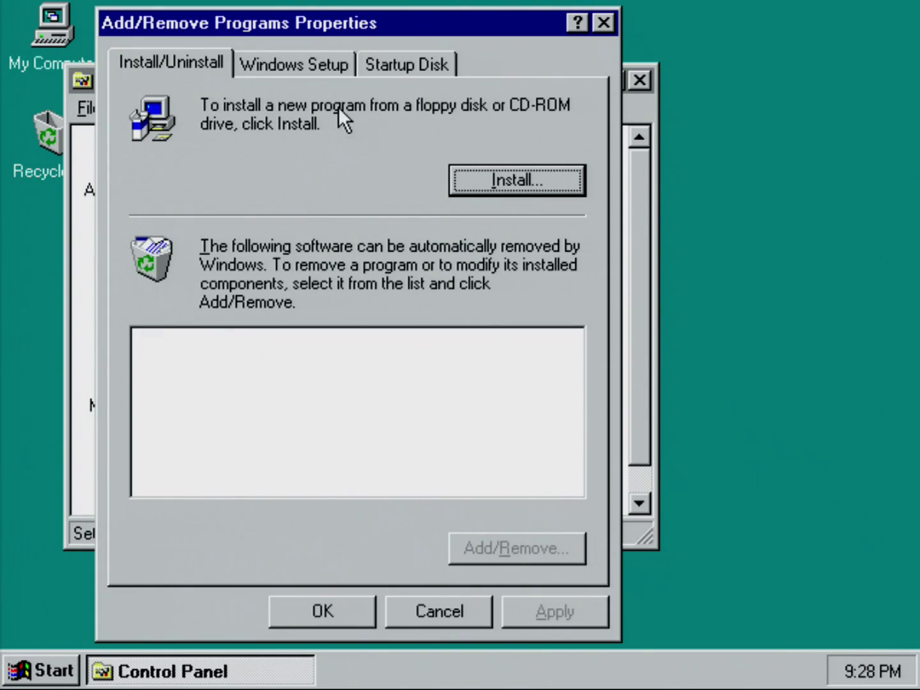
left_click(329, 64)
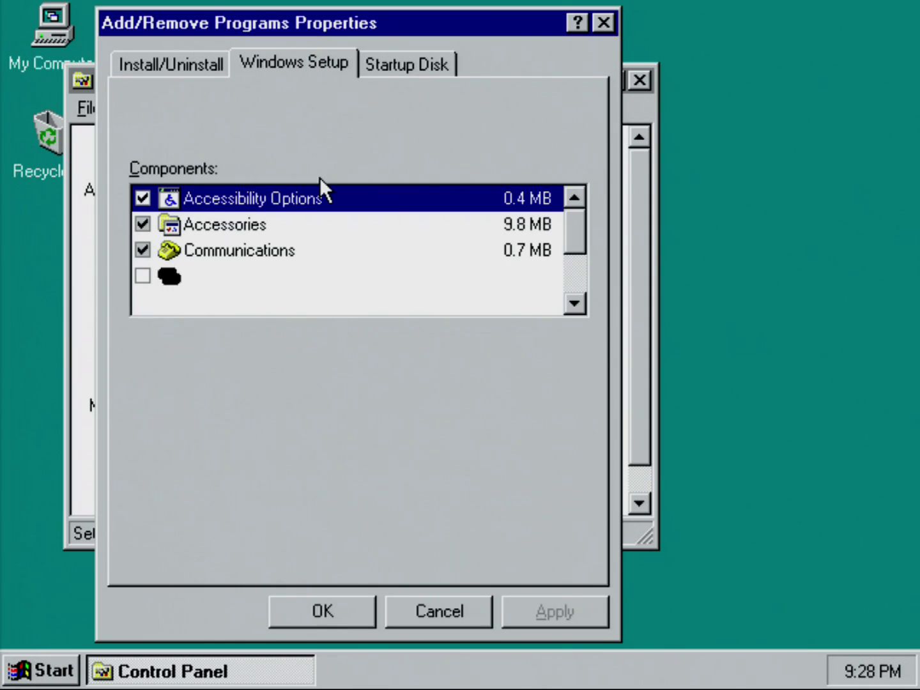
left_click(574, 301)
double_click(574, 302)
left_click(574, 302)
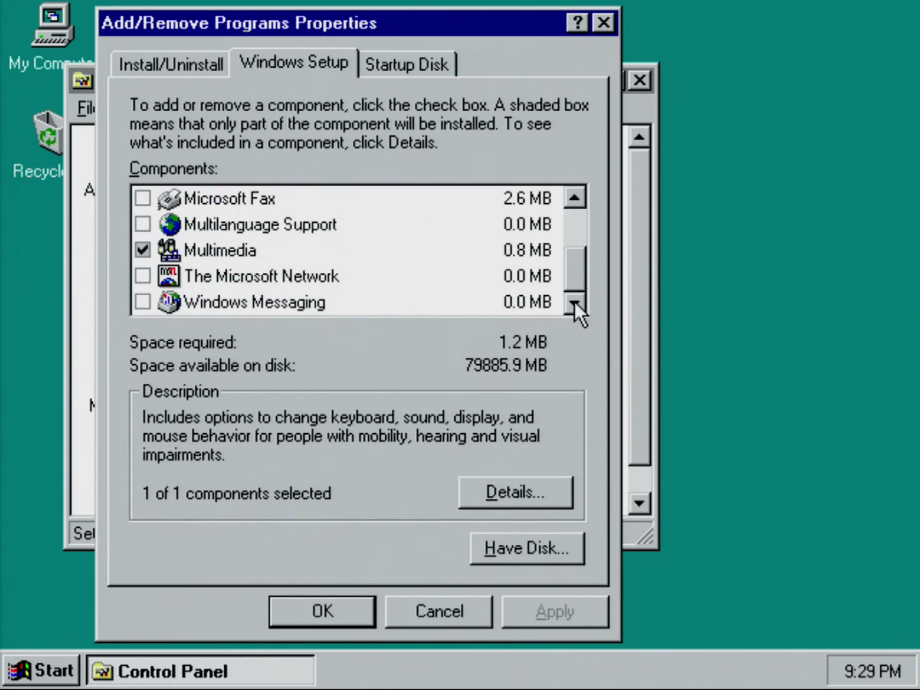
left_click_drag(574, 275, 570, 248)
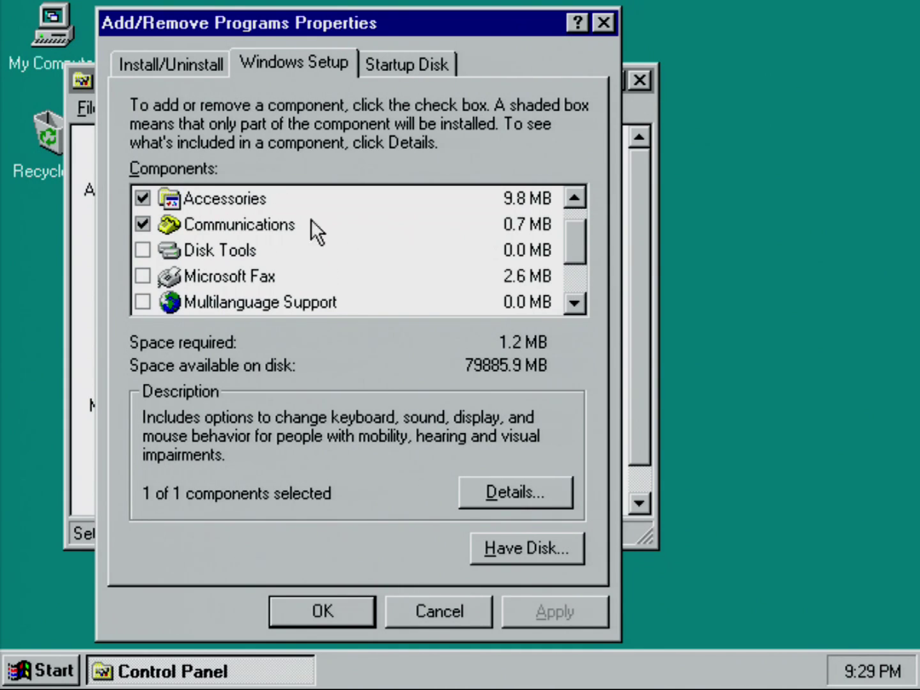
Step: Include Games in the Accessories components and start installing it
left_click(240, 204)
left_click(473, 489)
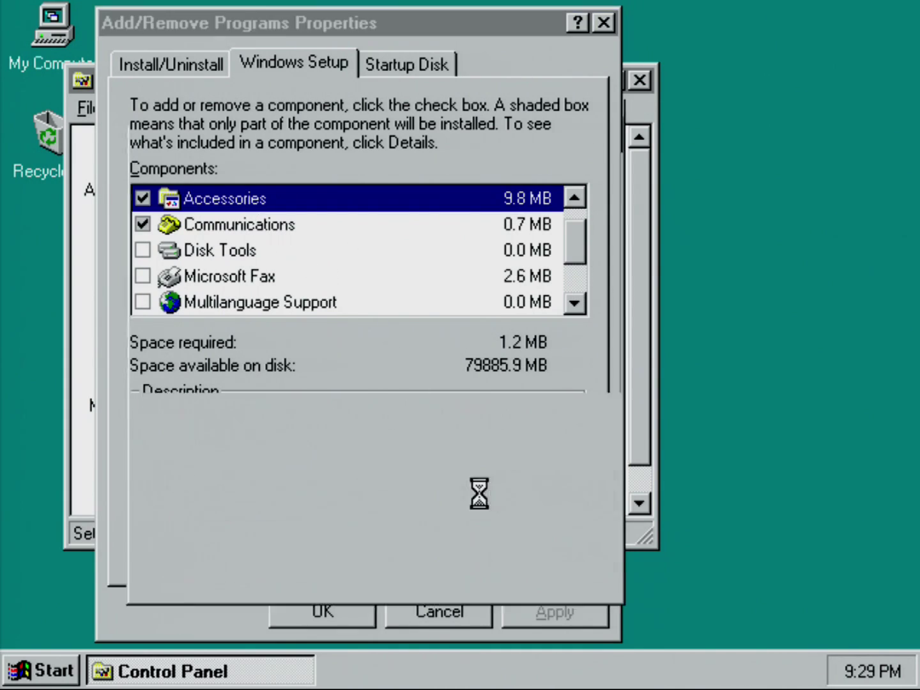
left_click_drag(582, 239, 590, 252)
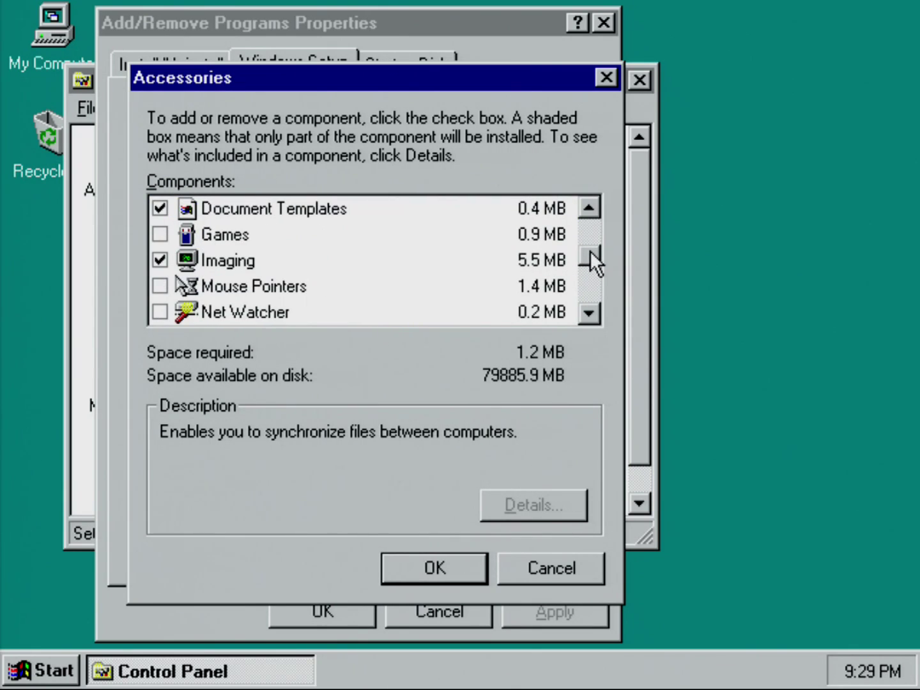
left_click(161, 235)
left_click(436, 570)
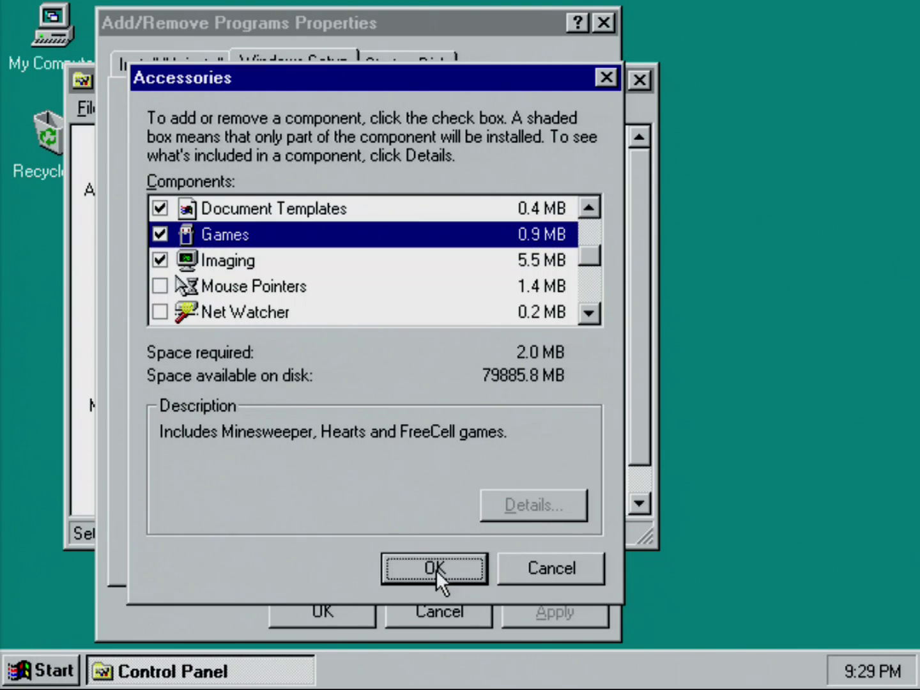
left_click(348, 604)
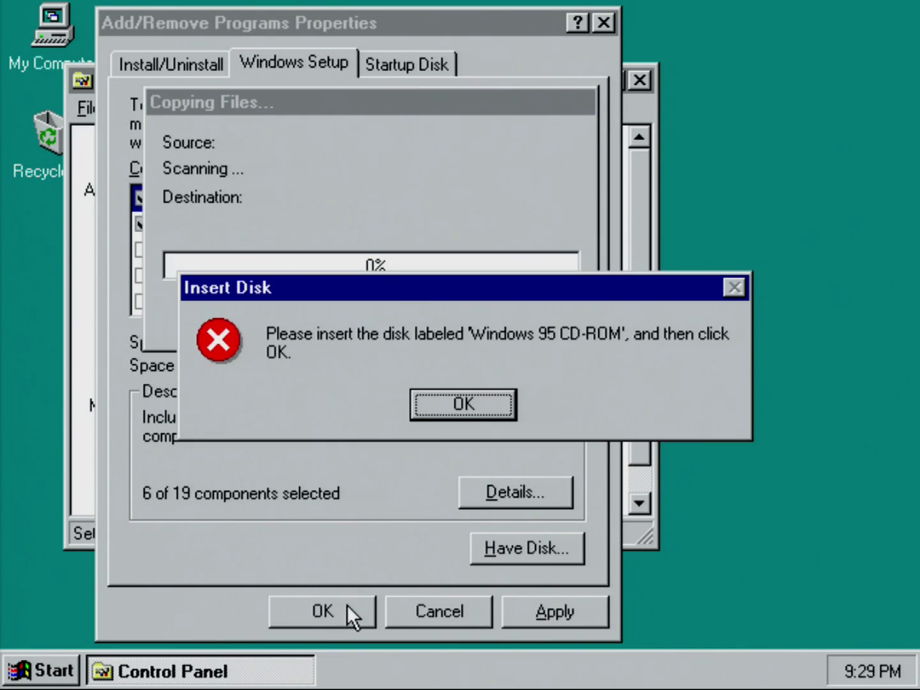
Step: Set the source for the missing cards.dll to the D:\WIN95 folder on the CD-ROM and continue copying the Games files
left_click(429, 412)
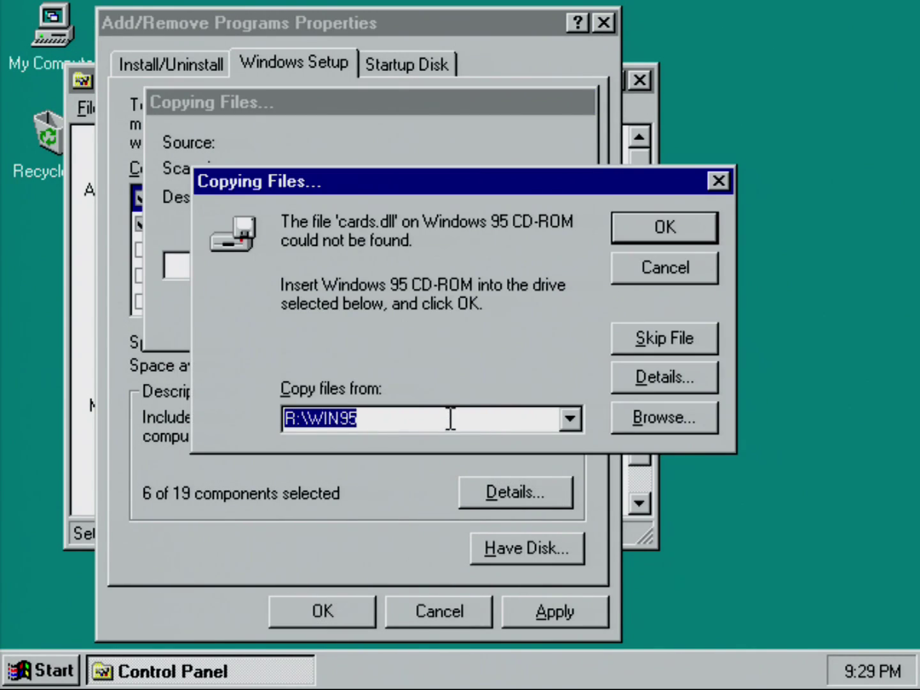
left_click(637, 427)
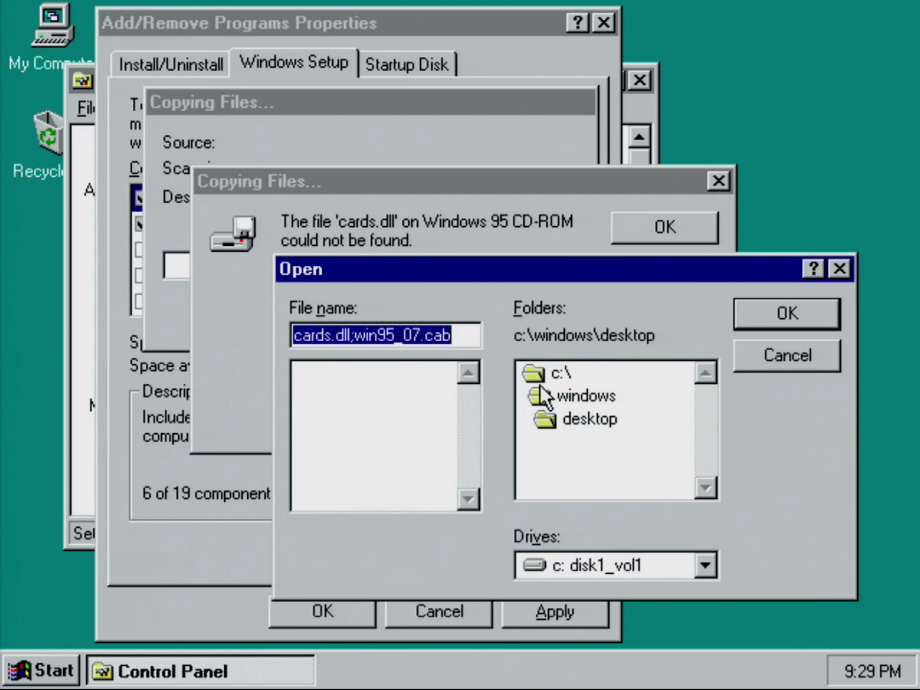
left_click(566, 562)
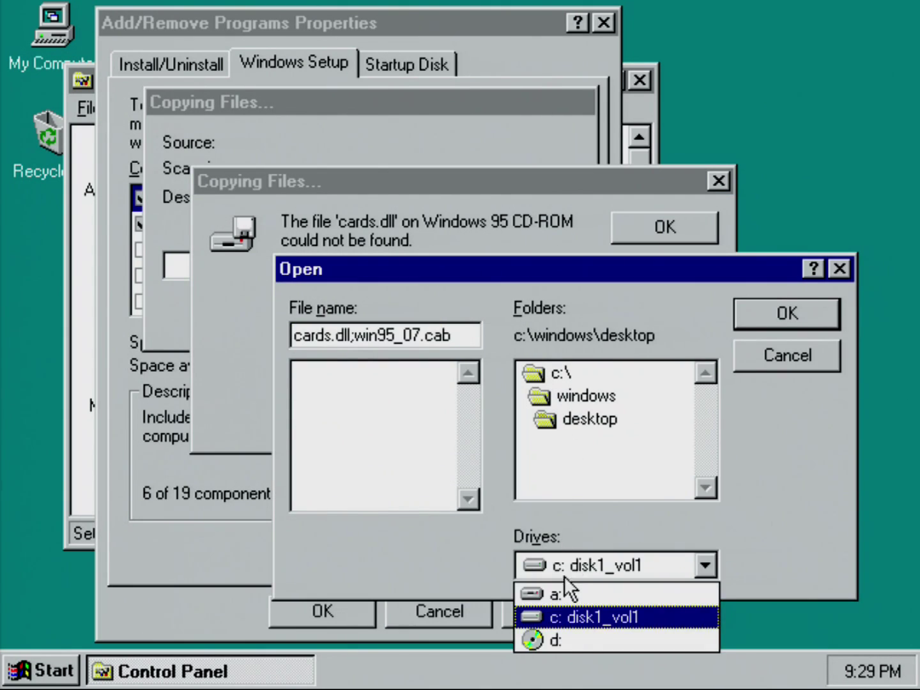
left_click(562, 639)
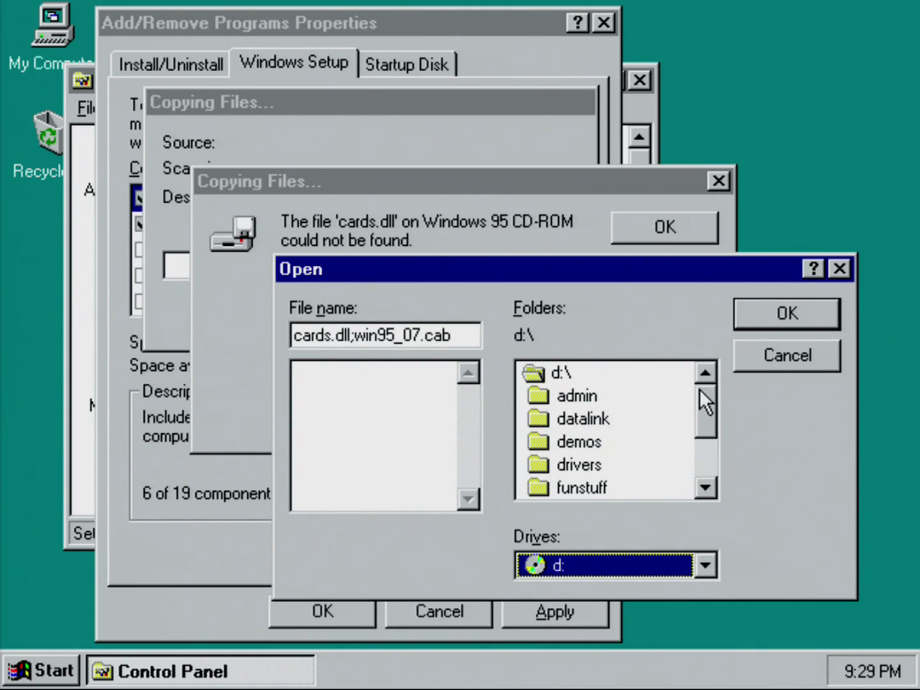
left_click_drag(699, 387, 703, 434)
double_click(600, 487)
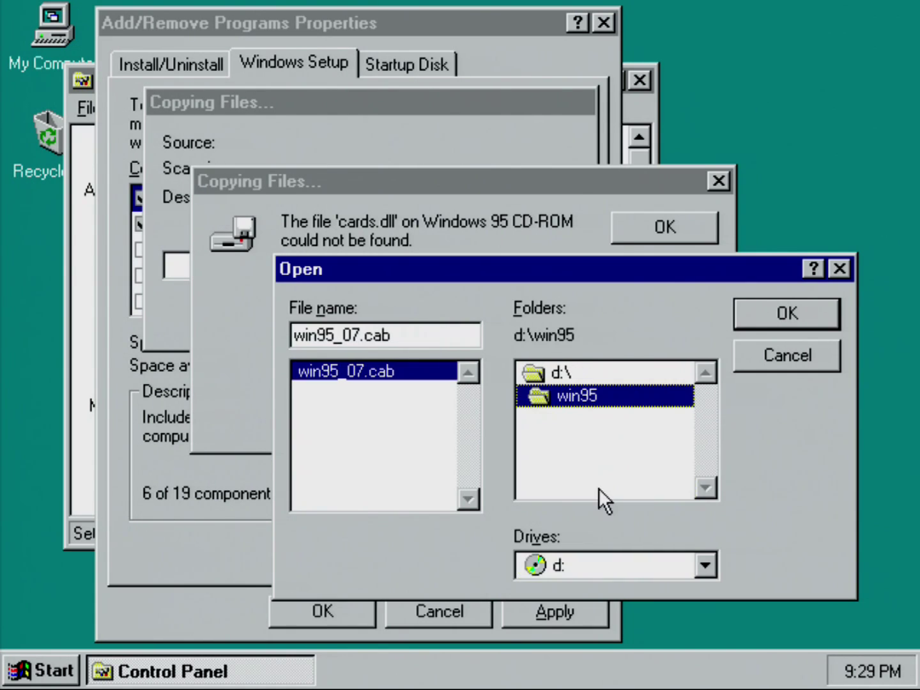
left_click(741, 319)
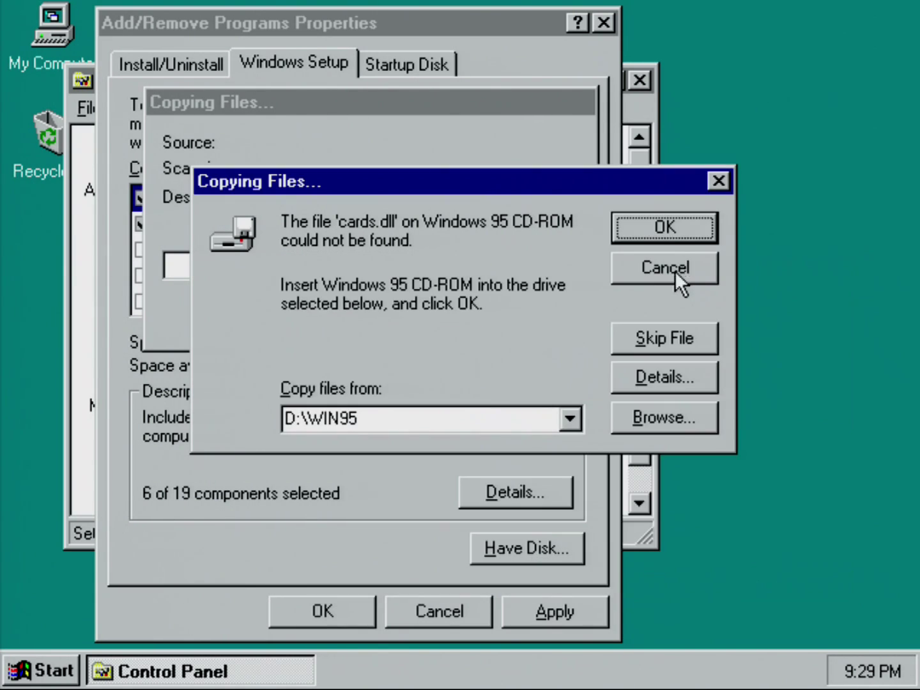
left_click(664, 227)
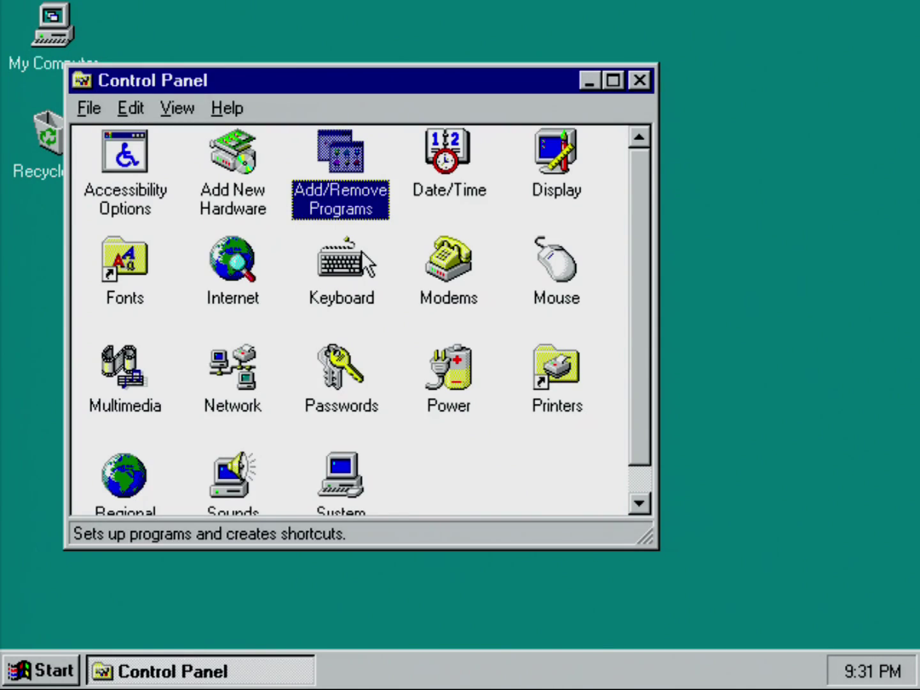
Step: Close Control Panel and launch Minesweeper from the Games group in Accessories
left_click_drag(375, 82, 471, 95)
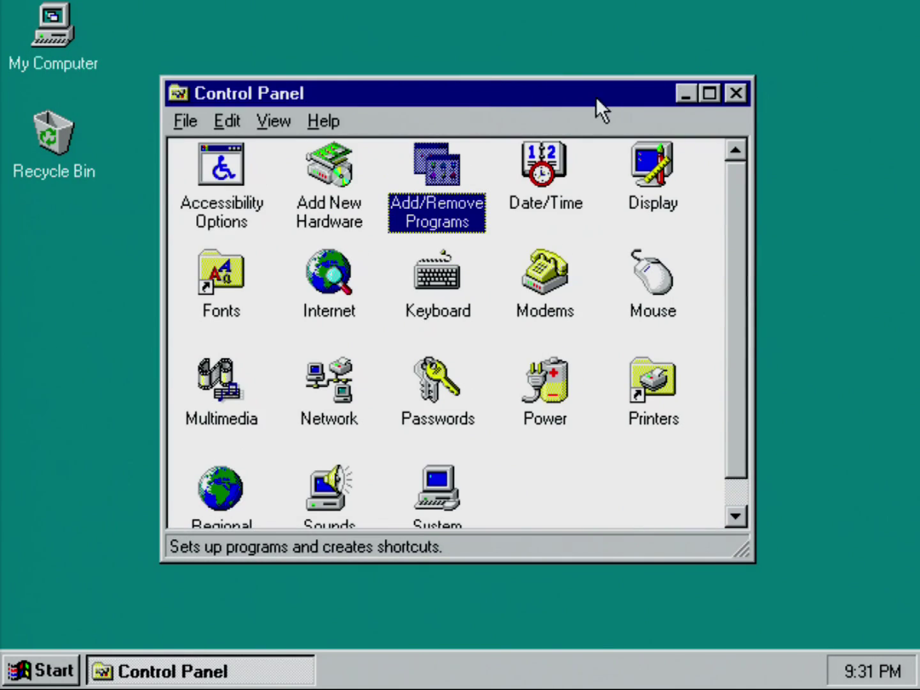
left_click(736, 95)
left_click(62, 670)
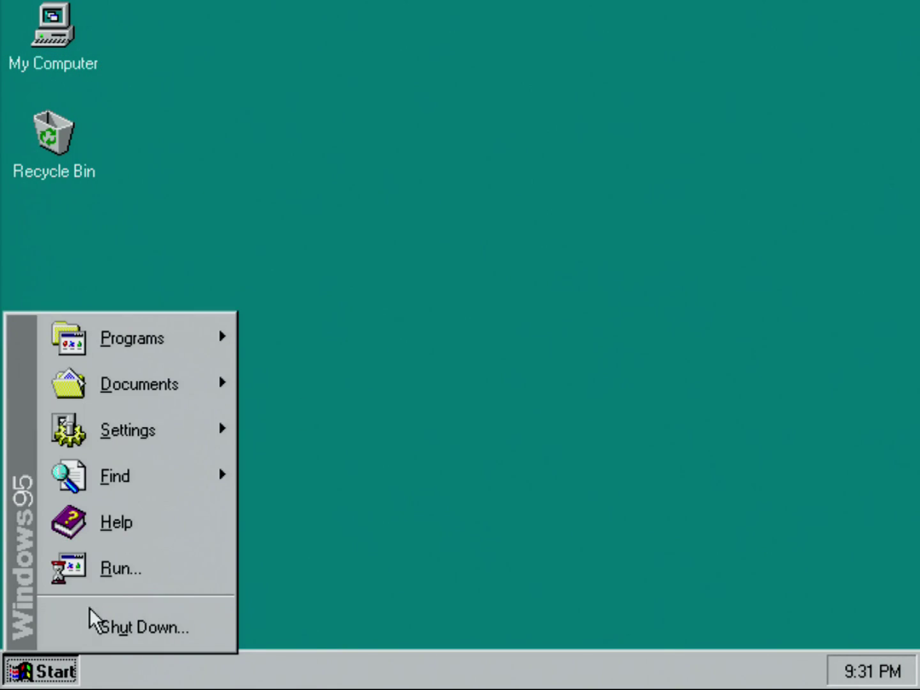
mouse_move(173, 336)
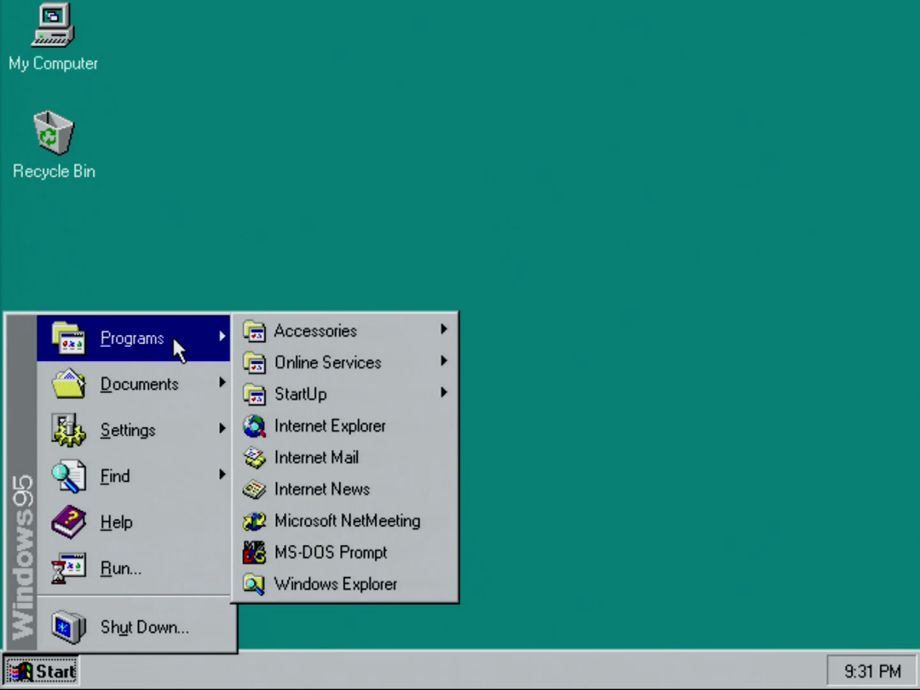
mouse_move(326, 341)
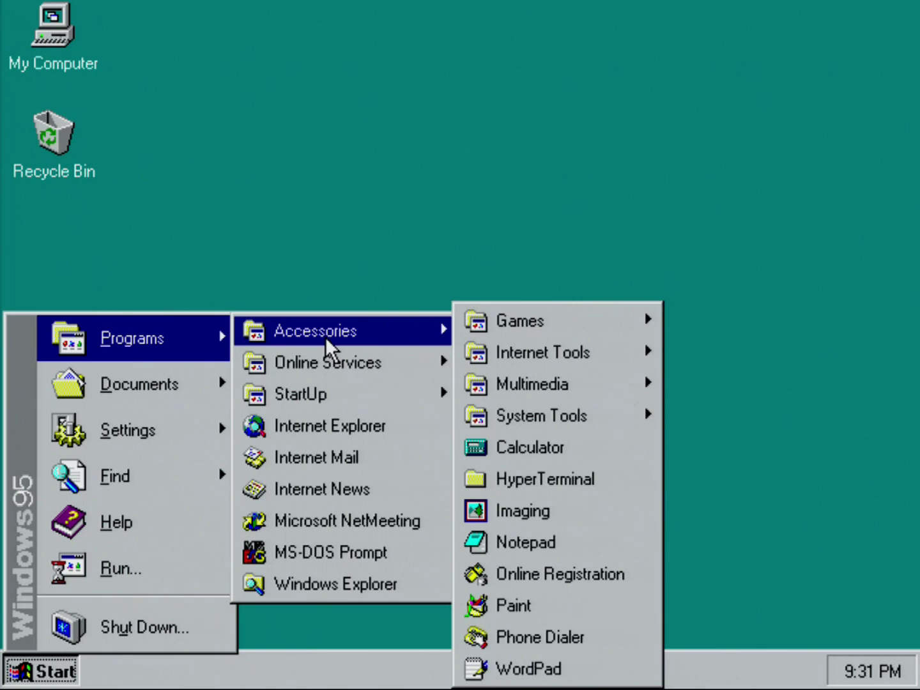
mouse_move(599, 335)
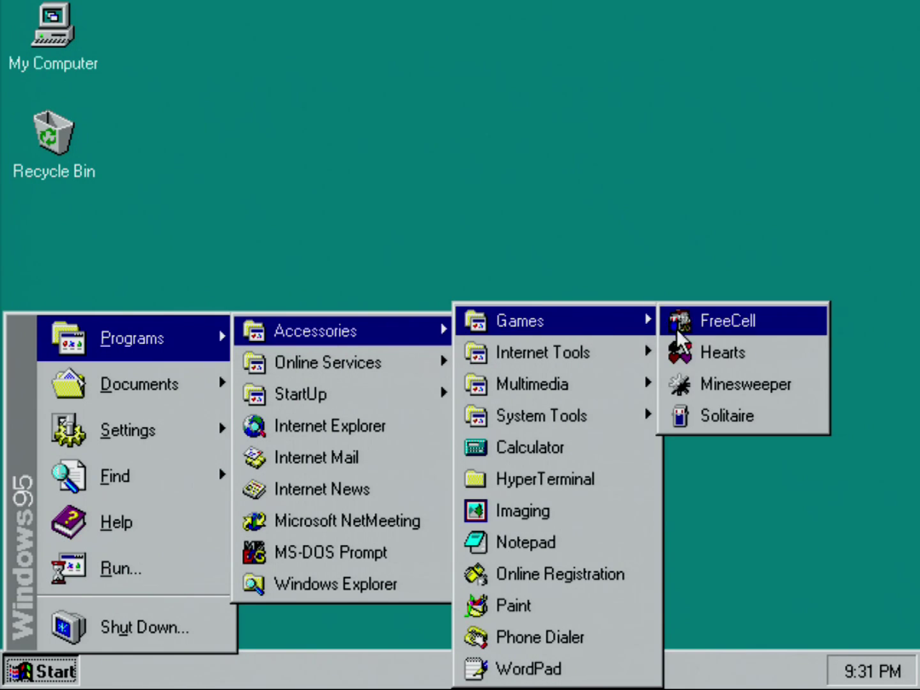
left_click(698, 378)
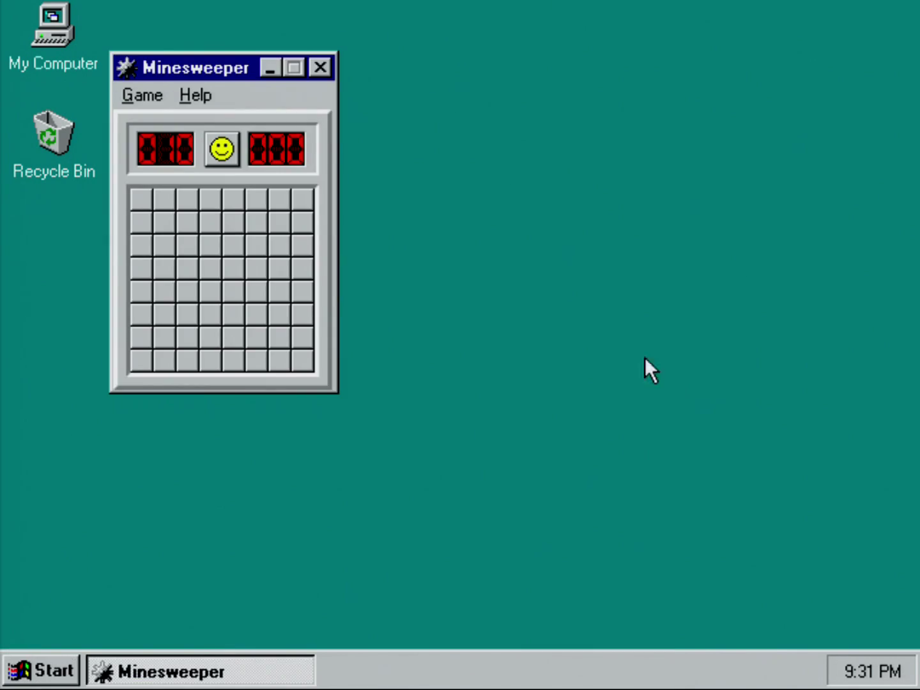
Step: Open the board's top-left corner square and flag the squares at row 3, column 4 and row 4, column 3
left_click_drag(203, 74, 279, 87)
left_click(216, 212)
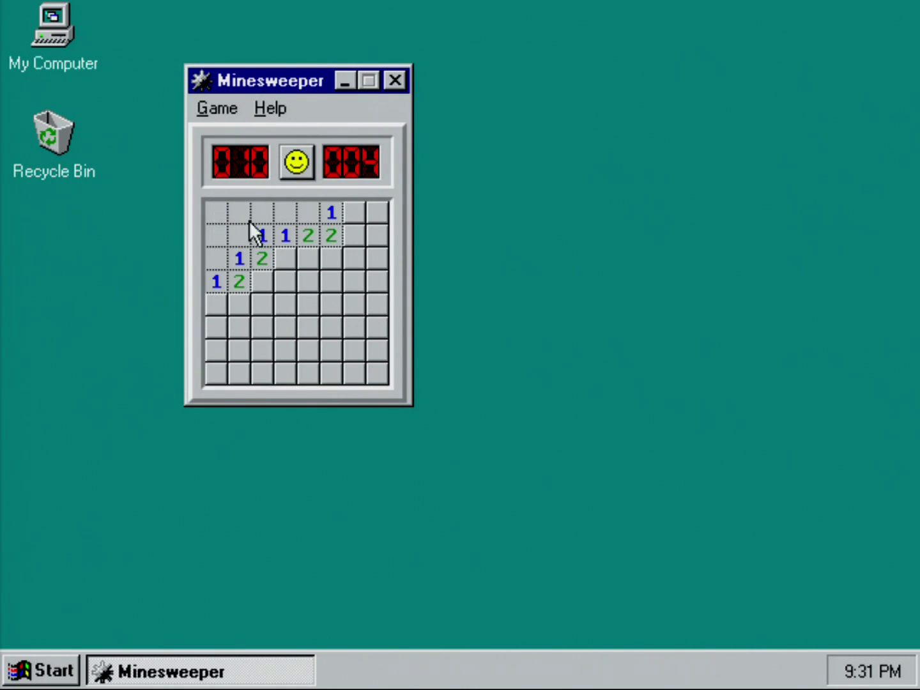
right_click(284, 256)
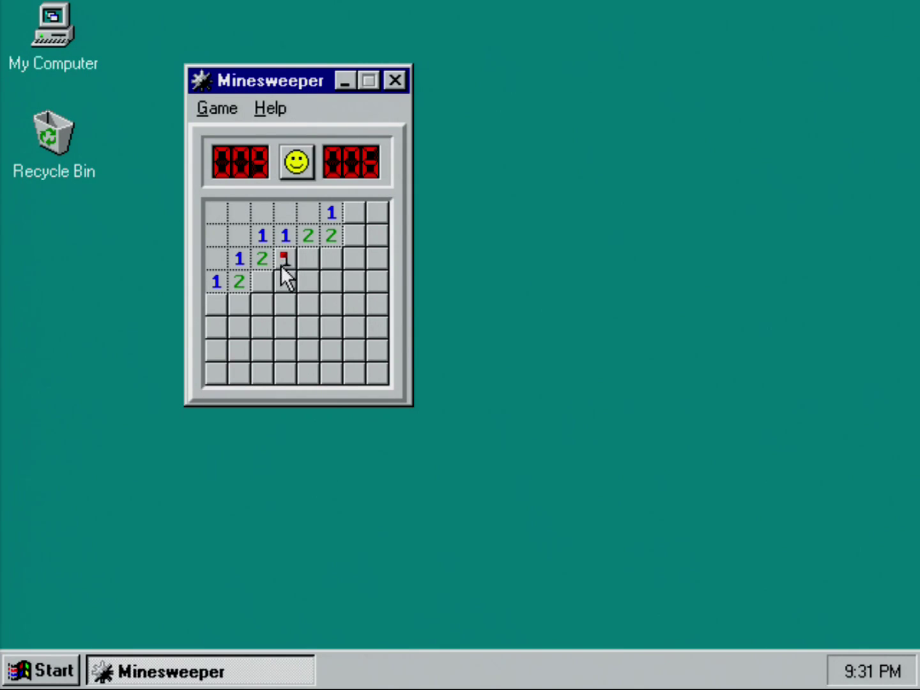
right_click(262, 281)
Step: Uncover row 3, column 5; row 4, columns 4 and 5; row 5, columns 2 to 5; and row 6, column 3
left_click(278, 281)
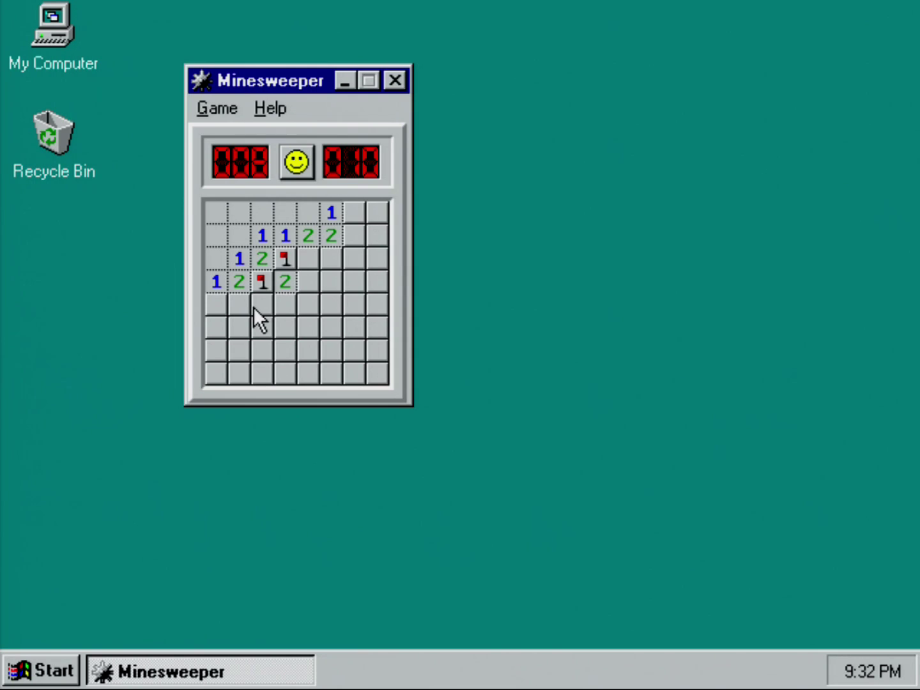
left_click(305, 259)
left_click(303, 283)
left_click(285, 303)
left_click(267, 300)
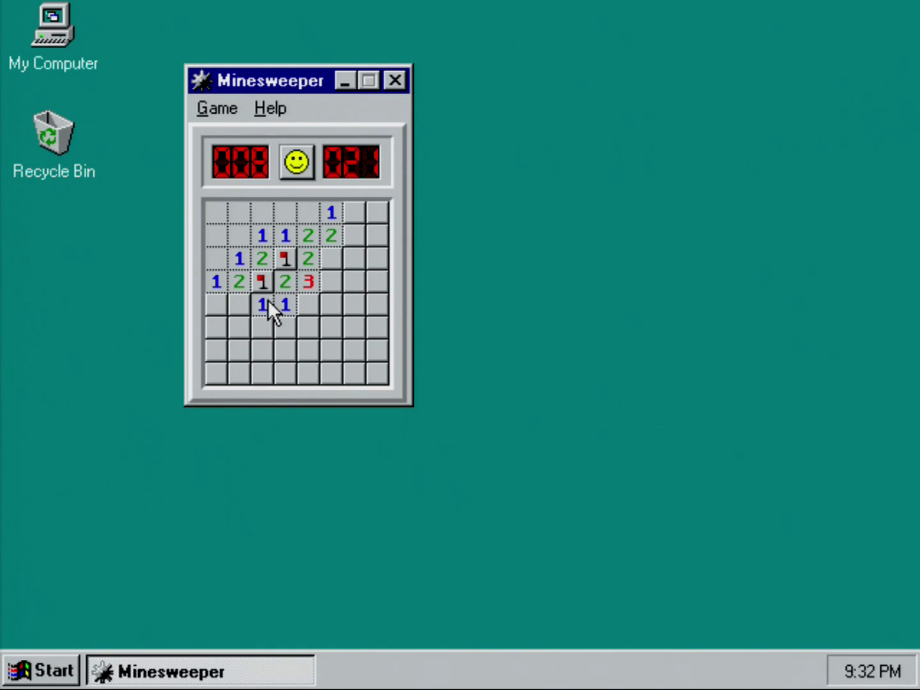
left_click(304, 301)
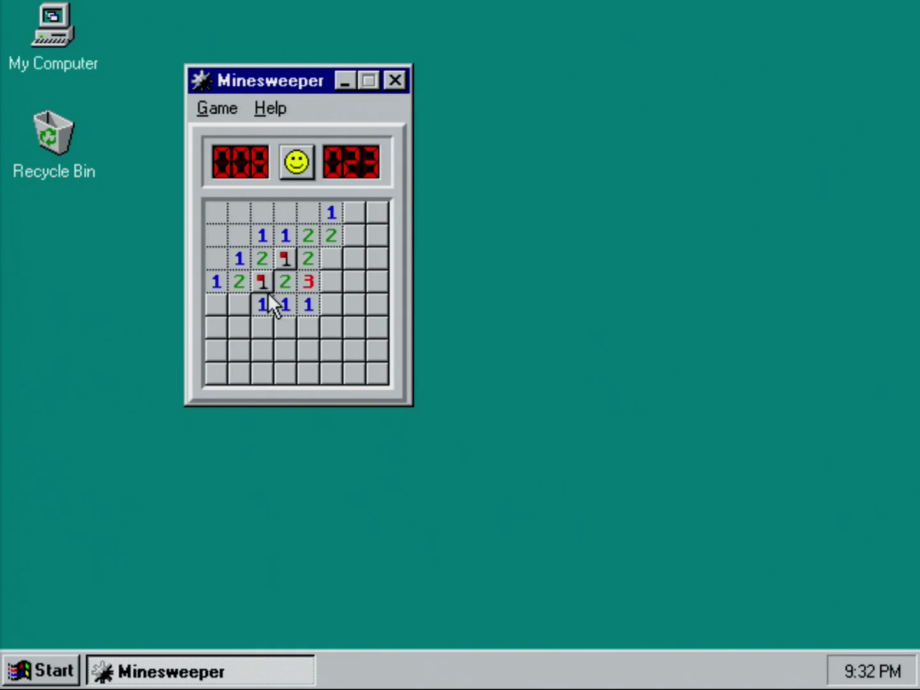
left_click(250, 302)
left_click(260, 323)
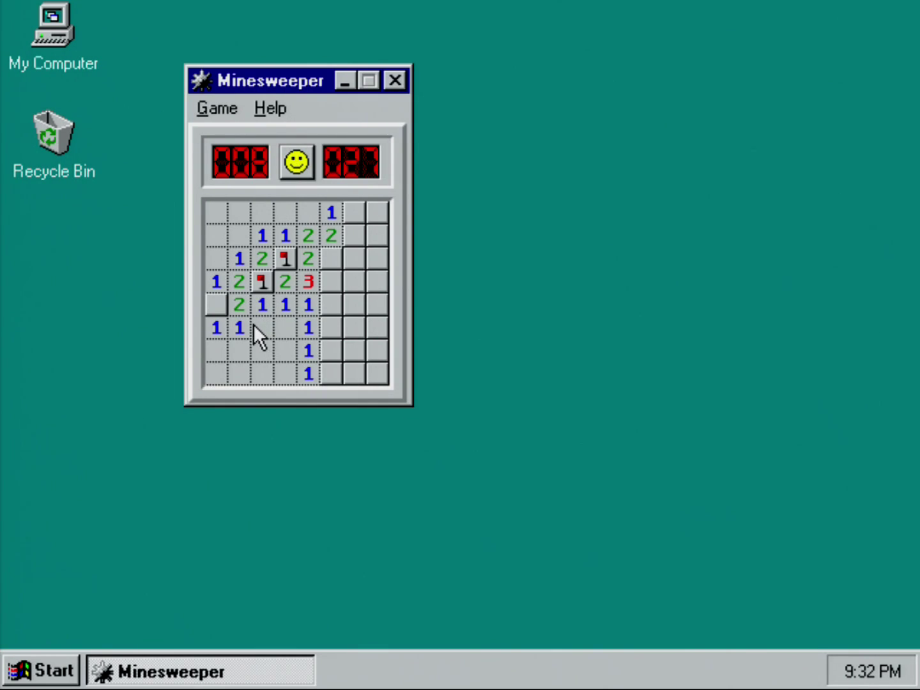
Step: Flag row 5, column 1 and column 6's rows 3 and 5, and uncover column 6's squares in rows 4, 6 and 7
right_click(218, 304)
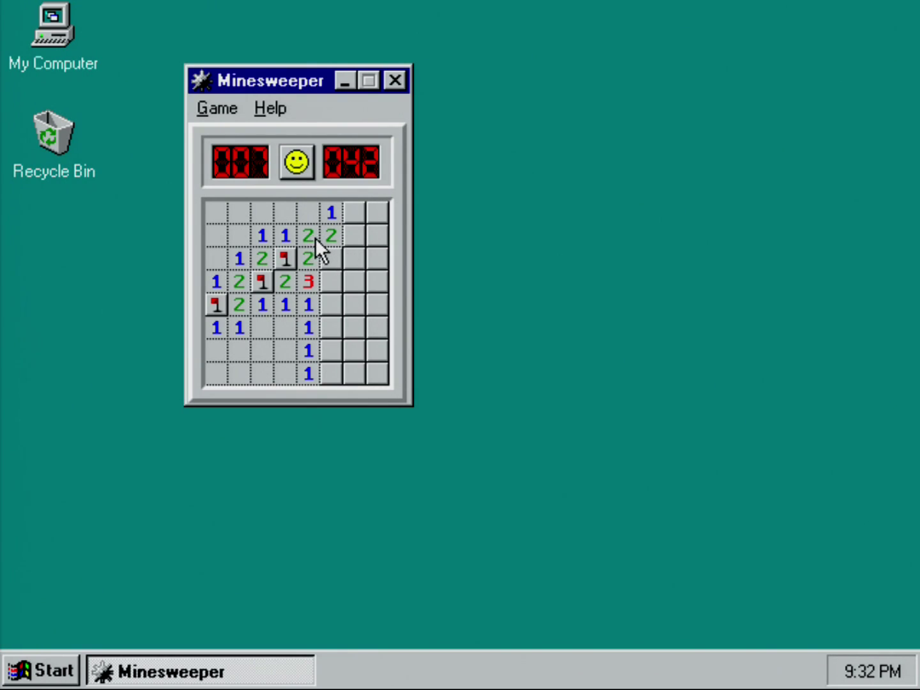
right_click(330, 257)
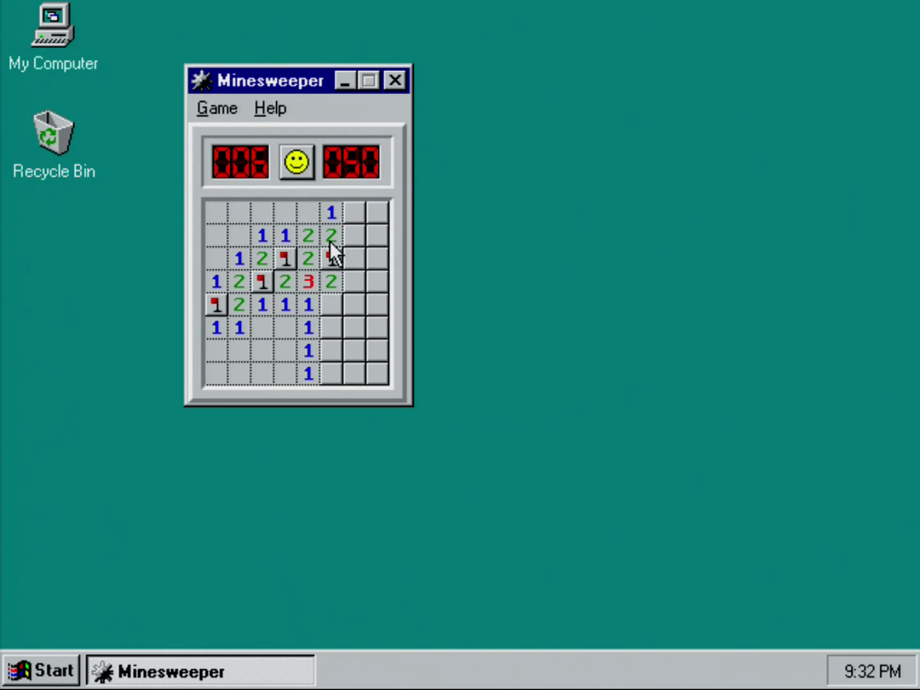
right_click(328, 297)
left_click(330, 326)
left_click(331, 350)
left_click(331, 373)
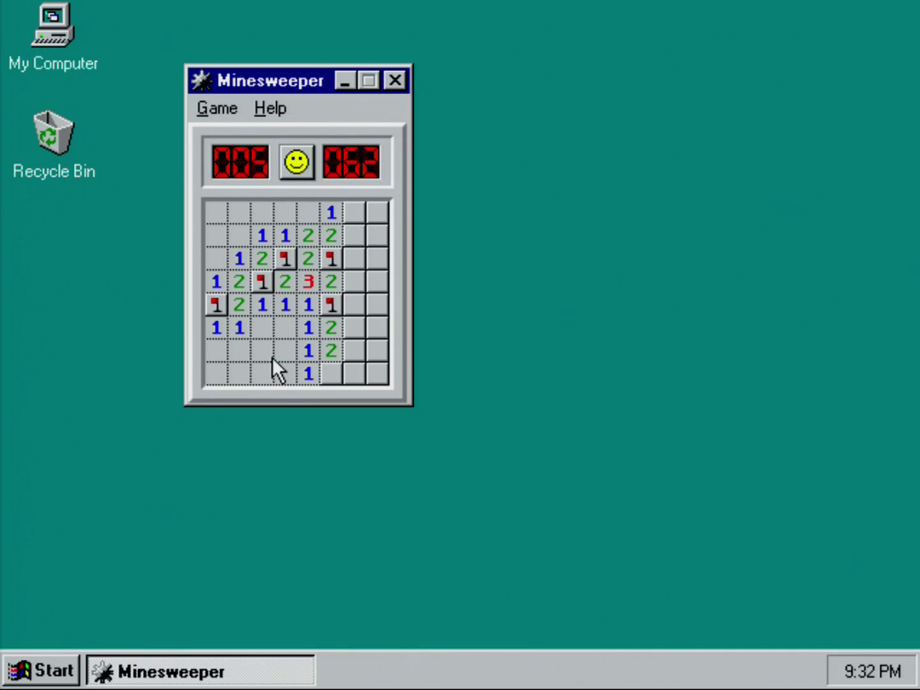